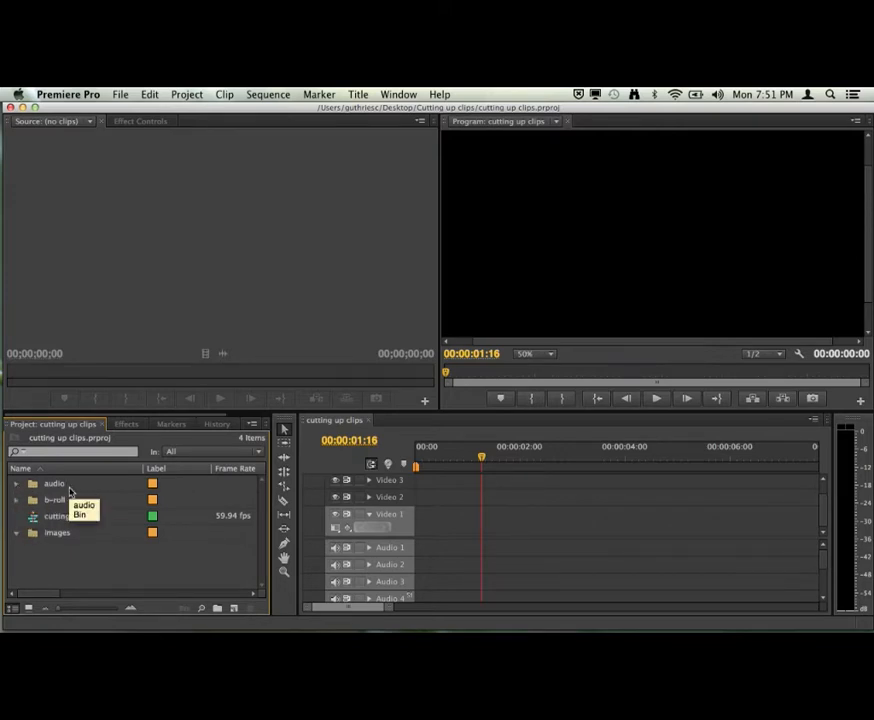
# Place Avocados__Rack_b_roll.mp4 from the b-roll bin at the start of Video 1, changing the sequence settings to match the clip.
pyautogui.click(17, 501)
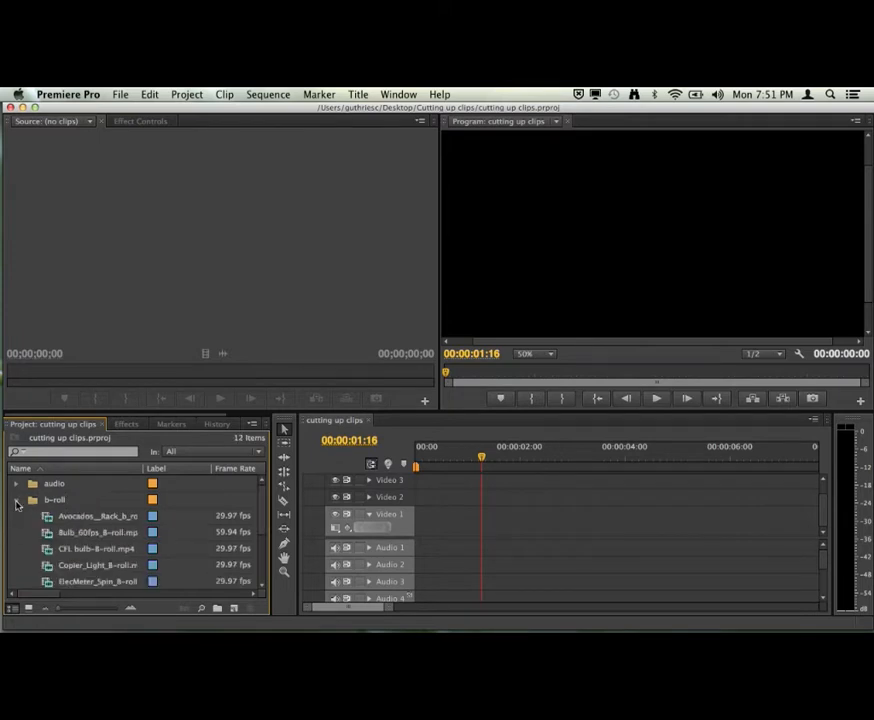
pyautogui.click(17, 502)
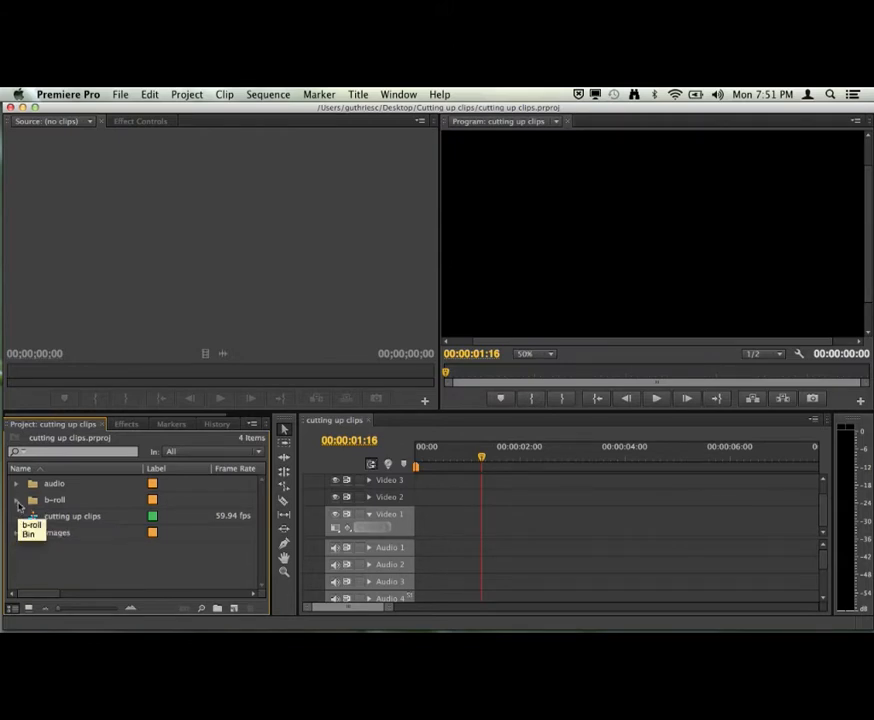
pyautogui.click(17, 500)
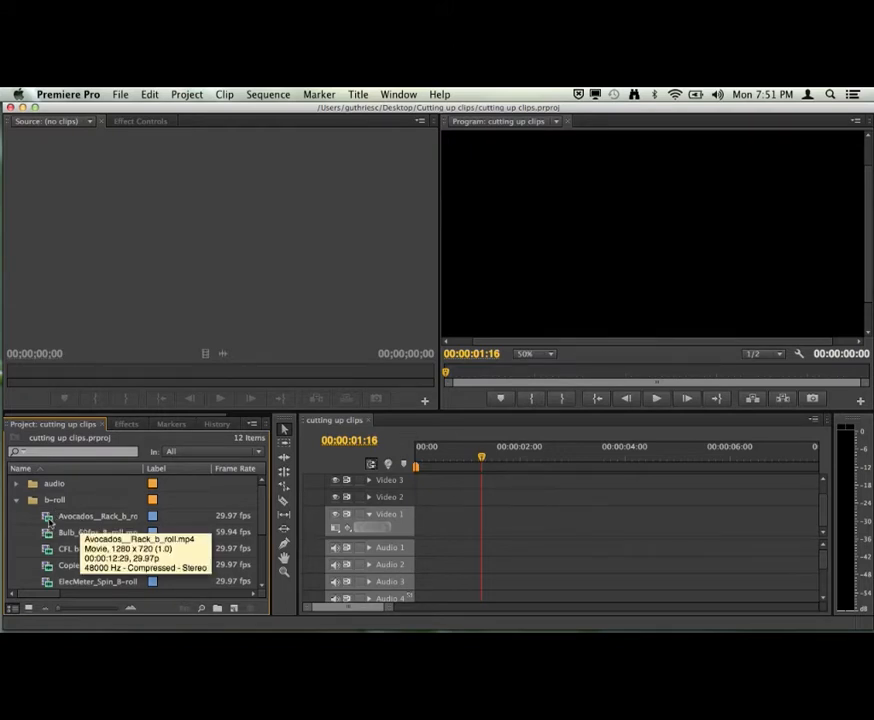
pyautogui.moveTo(83, 523); pyautogui.dragTo(417, 524)
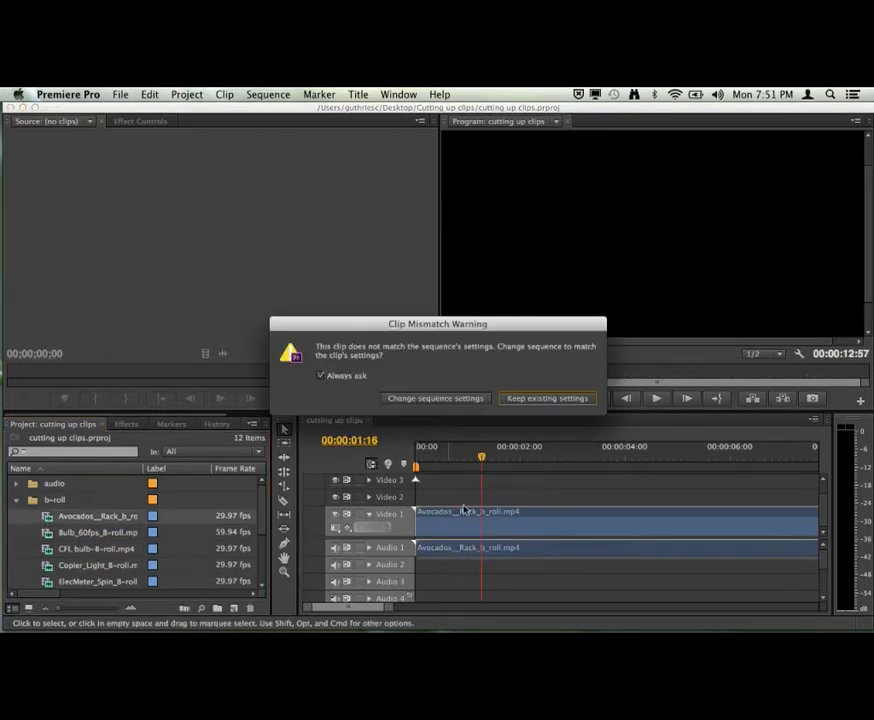
pyautogui.click(436, 398)
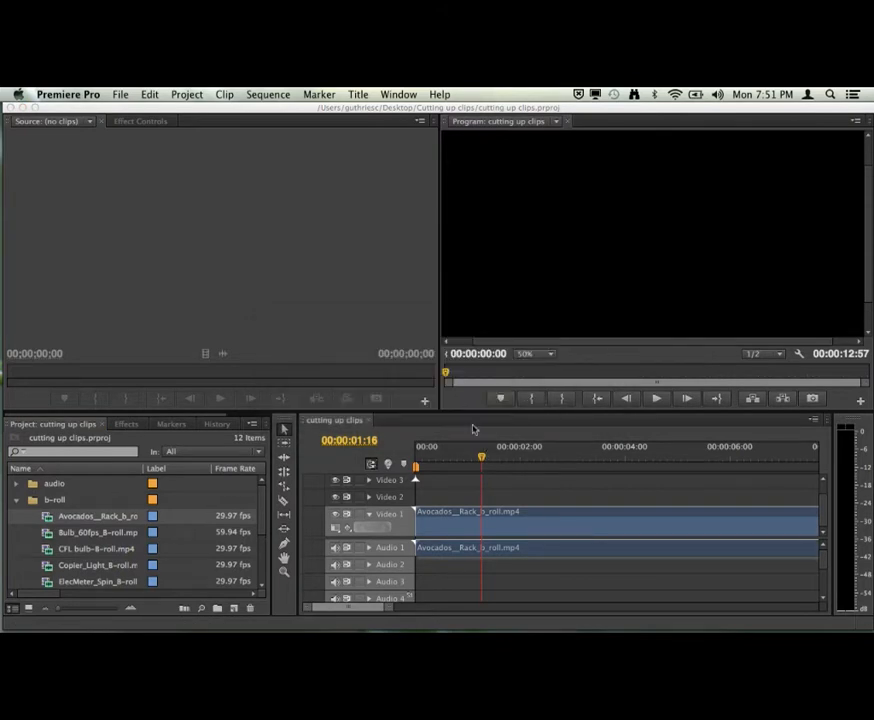
pyautogui.moveTo(481, 459); pyautogui.dragTo(417, 459)
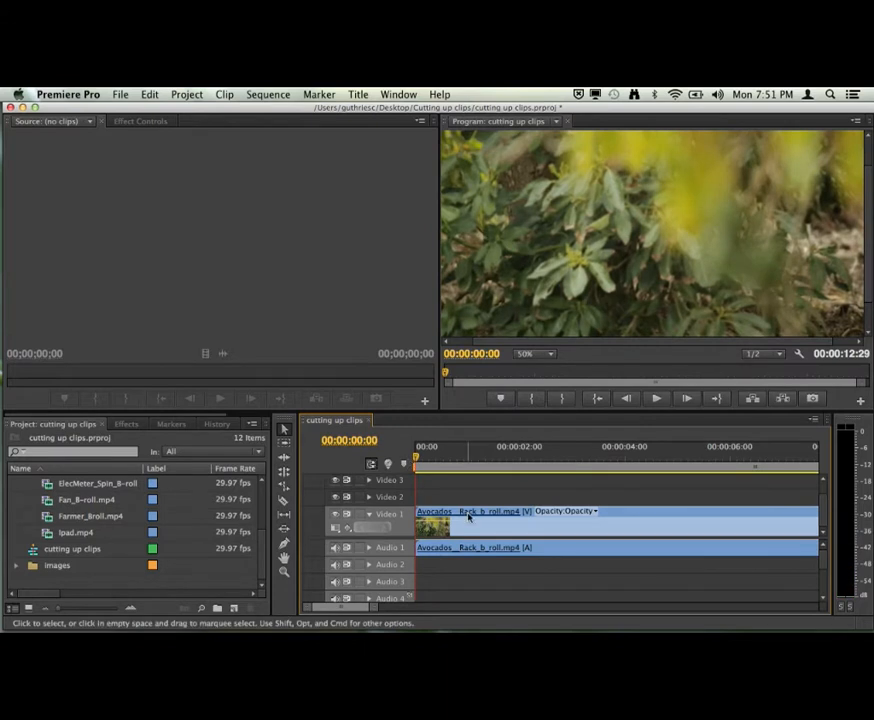
# Delete the avocados clip from the timeline and collapse the b-roll bin.
pyautogui.press('Delete')
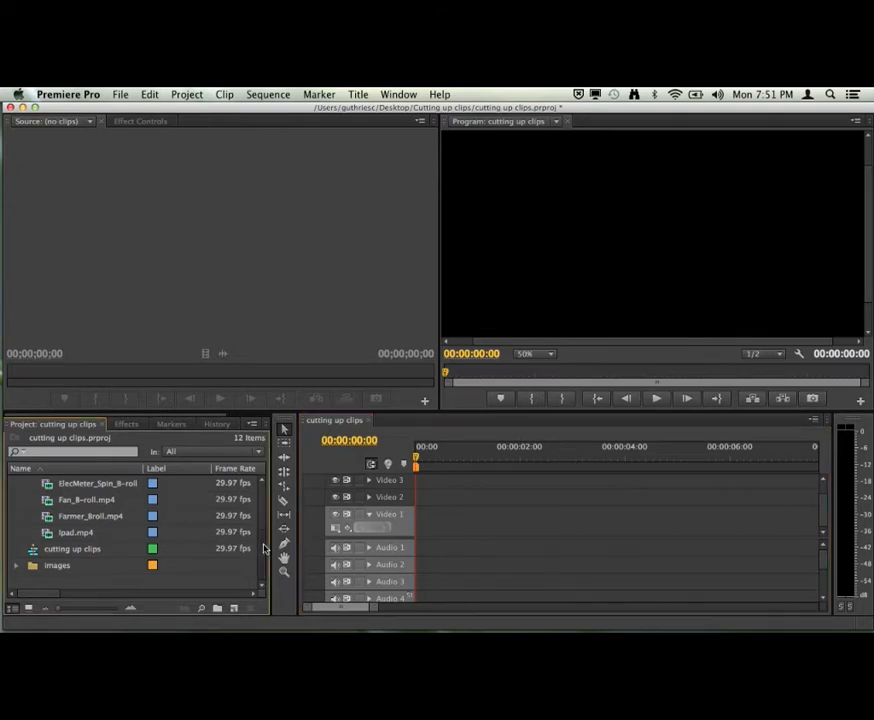
pyautogui.moveTo(263, 548); pyautogui.dragTo(264, 498)
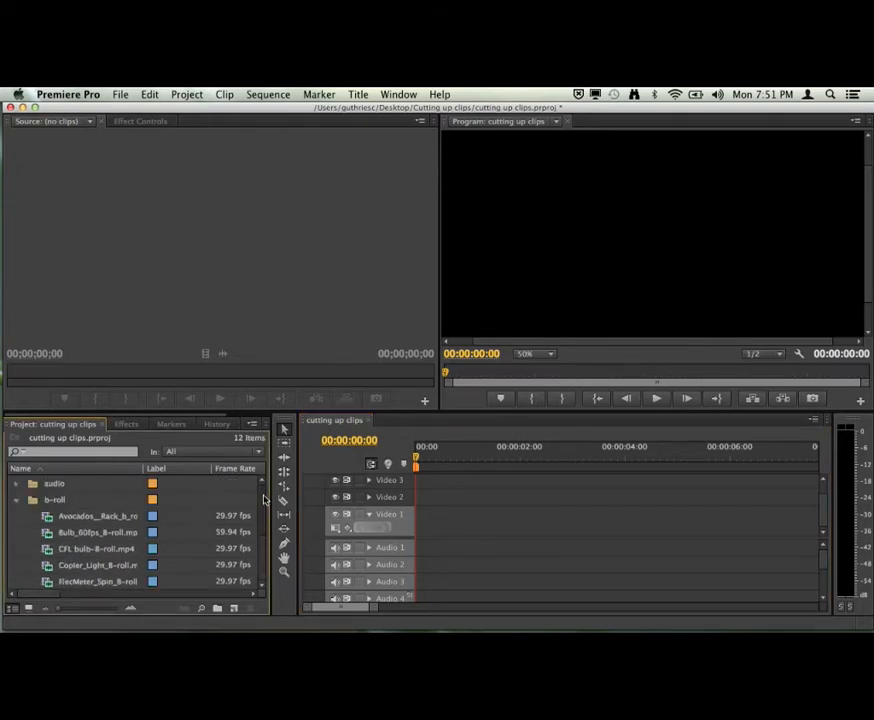
pyautogui.click(17, 501)
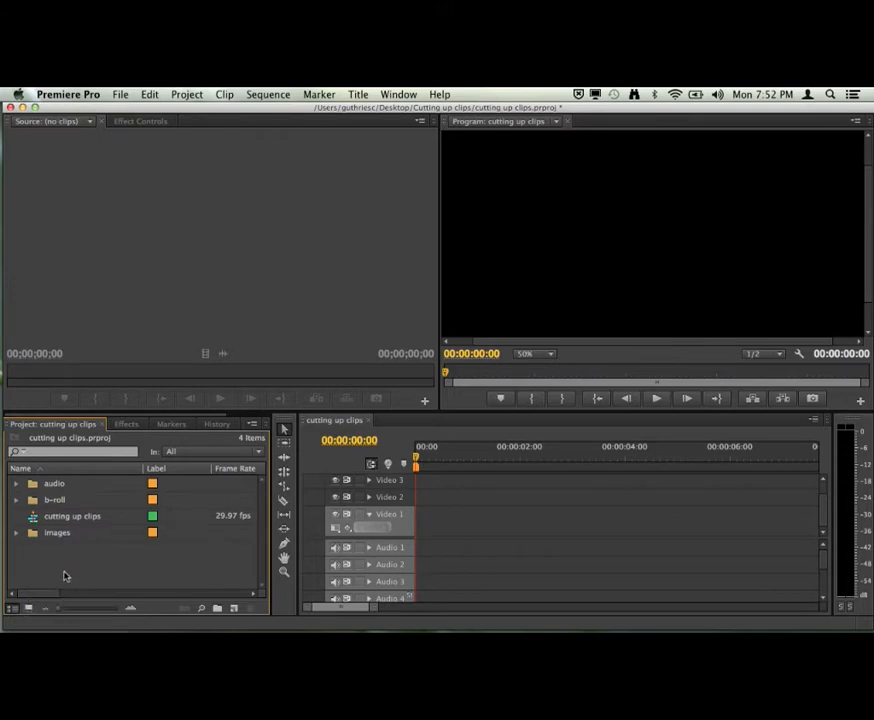
# Maximize the Project panel and show its contents in Icon View.
pyautogui.click(474, 438)
pyautogui.click(91, 438)
pyautogui.click(504, 452)
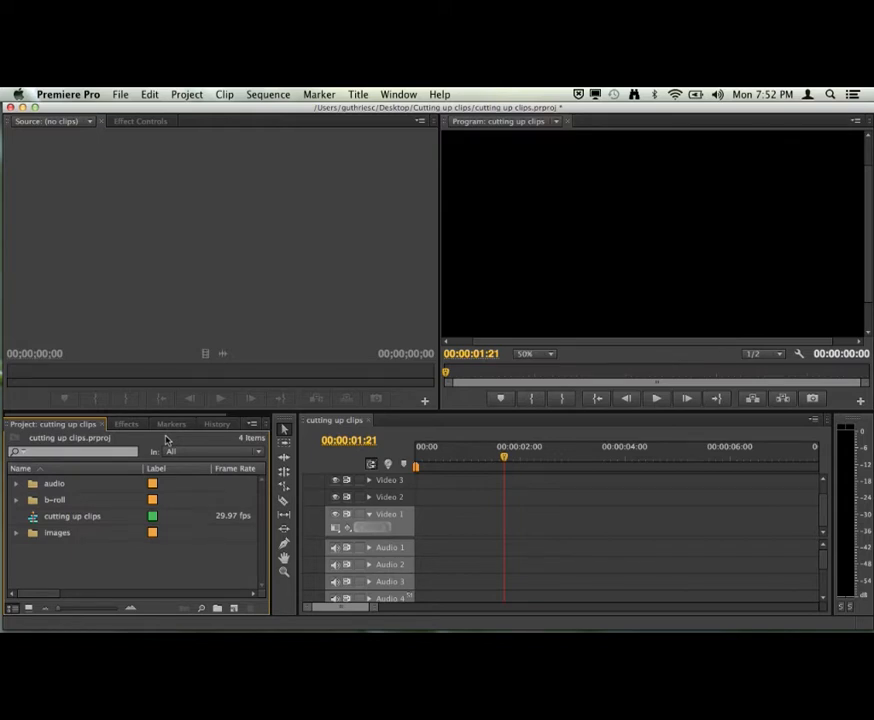
pyautogui.press('`')
pyautogui.press('`')
pyautogui.press('`')
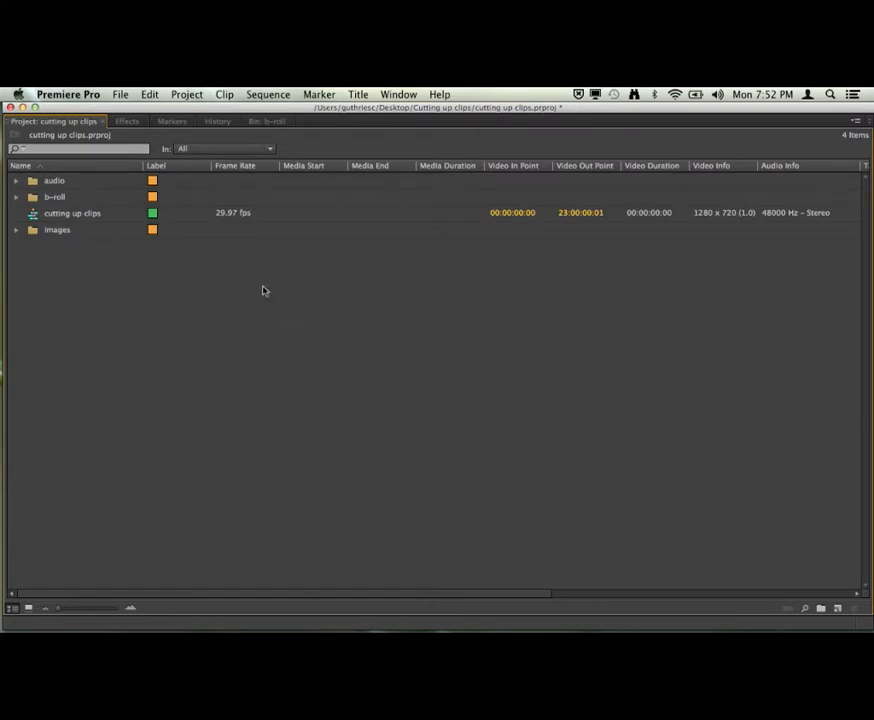
pyautogui.click(28, 607)
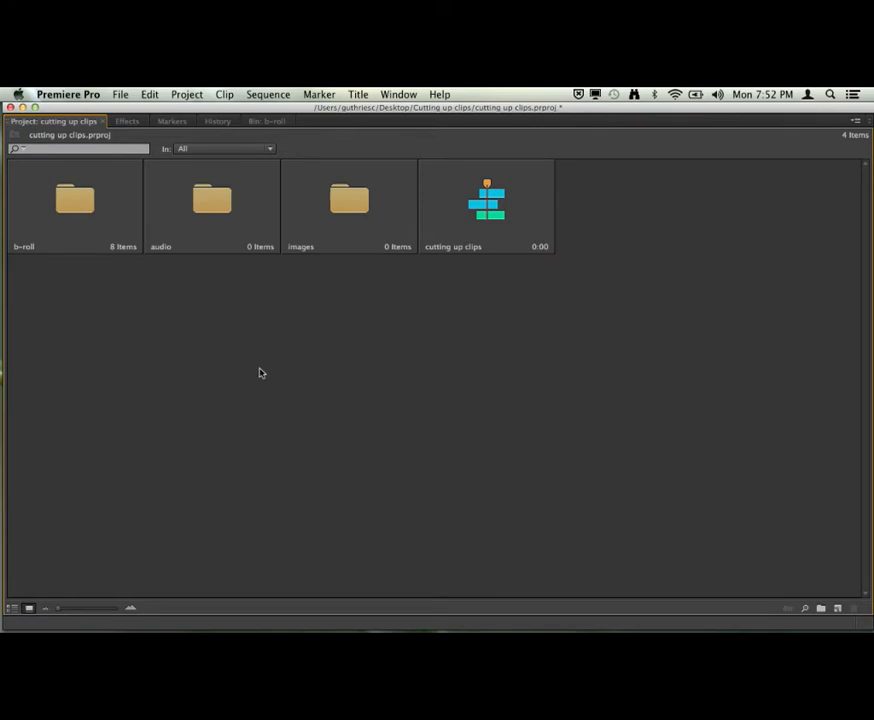
# Set the double-click behaviour for bins to "Open in new window" in the General preferences.
pyautogui.click(89, 100)
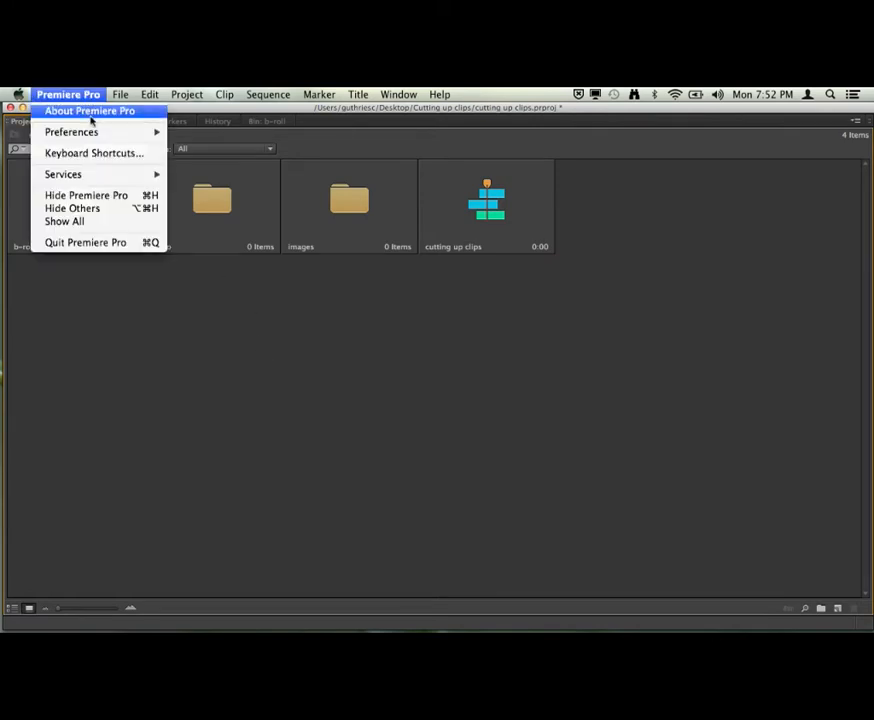
pyautogui.moveTo(150, 132)
pyautogui.click(233, 137)
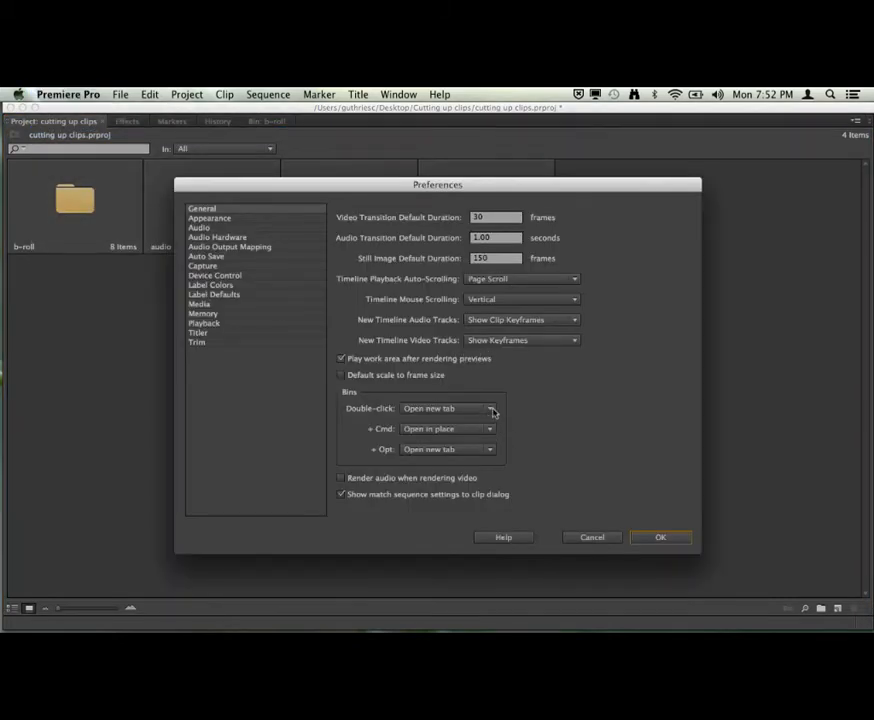
pyautogui.click(490, 408)
pyautogui.click(490, 420)
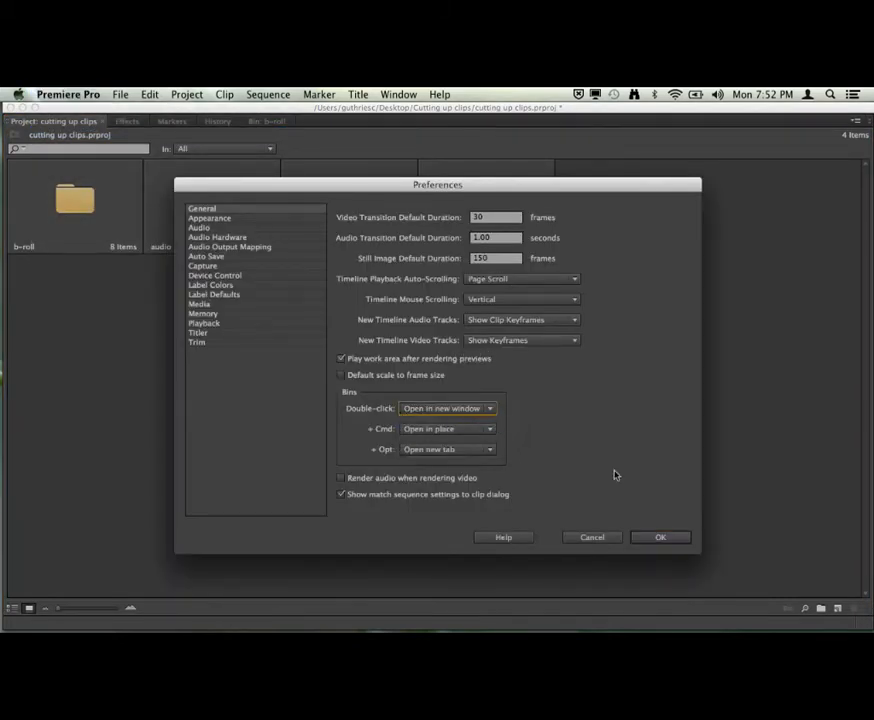
pyautogui.click(654, 538)
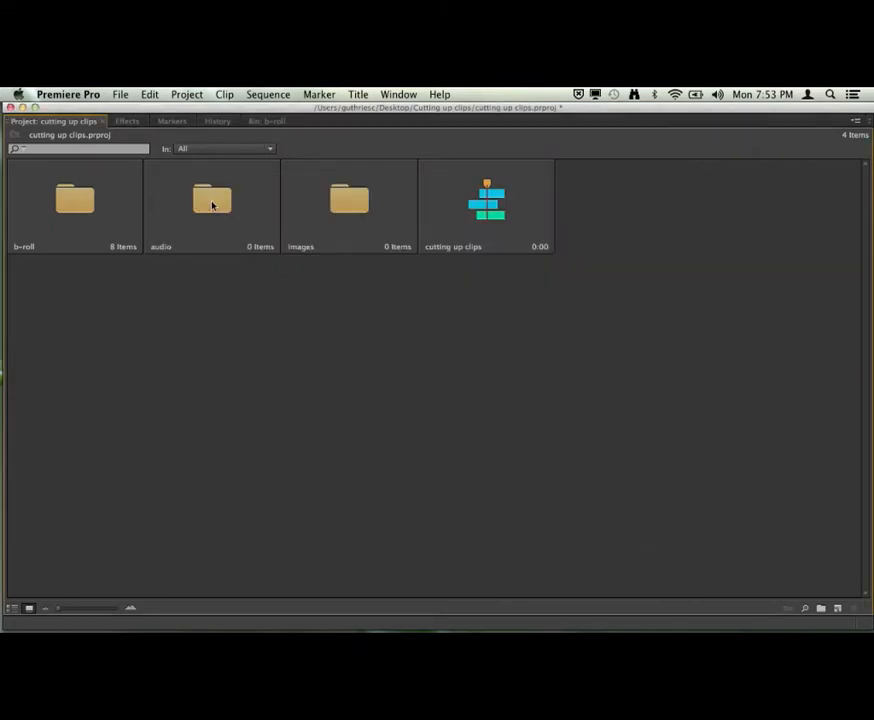
# Open the b-roll bin and show its clips as thumbnails in Icon View.
pyautogui.doubleClick(88, 207)
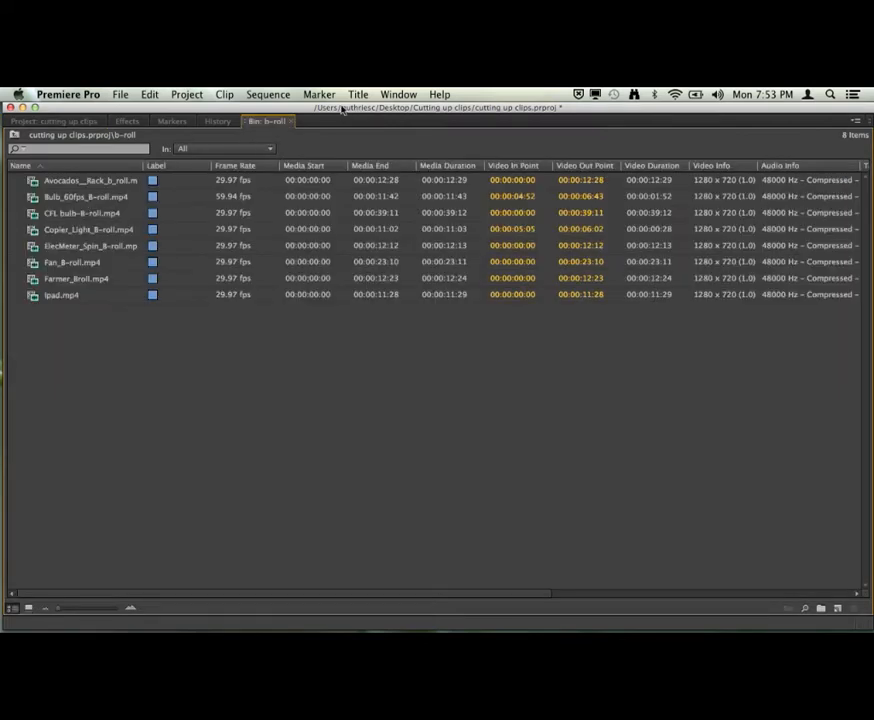
pyautogui.moveTo(343, 110); pyautogui.dragTo(388, 113)
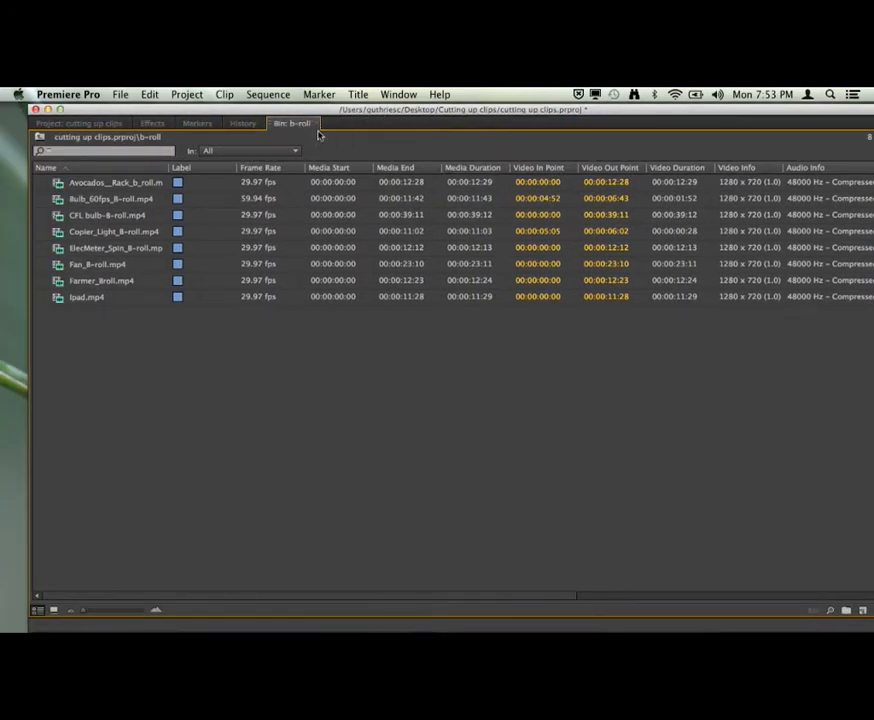
pyautogui.click(54, 611)
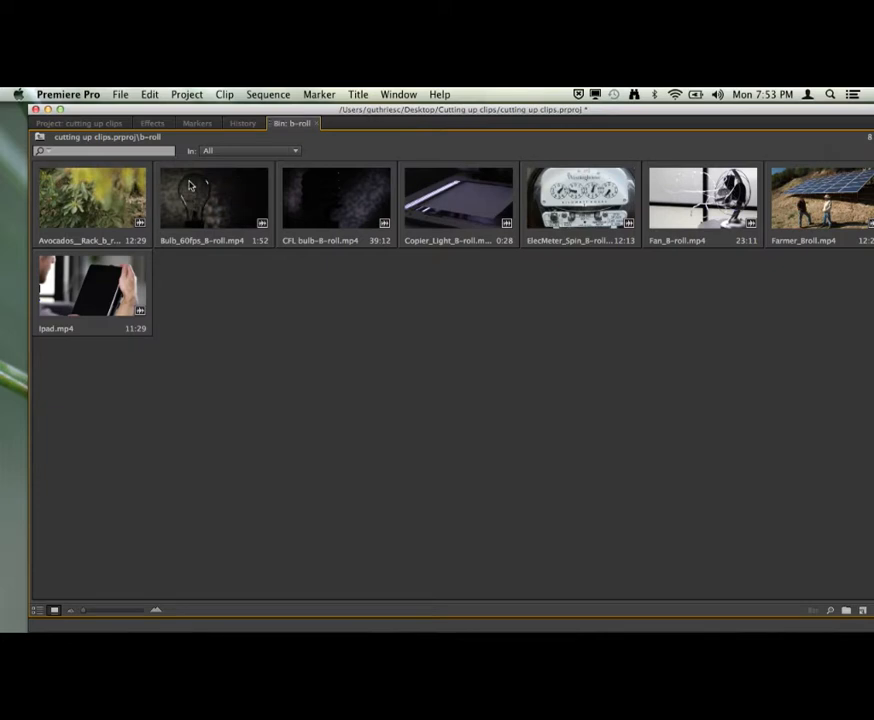
# Set the double-click behaviour for bins to "Open new tab" in the General preferences.
pyautogui.click(68, 94)
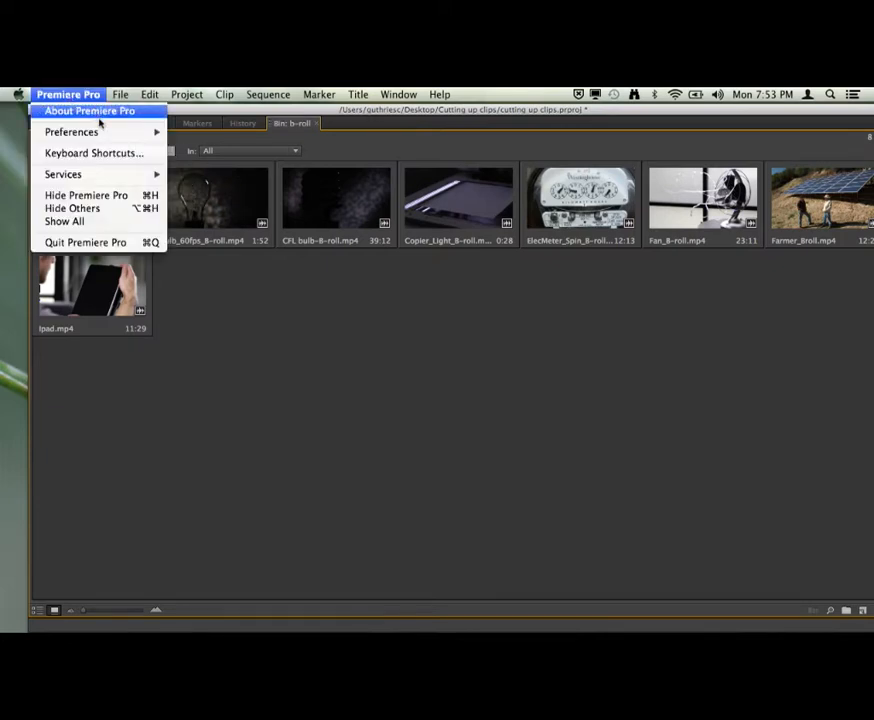
pyautogui.moveTo(100, 132)
pyautogui.click(199, 131)
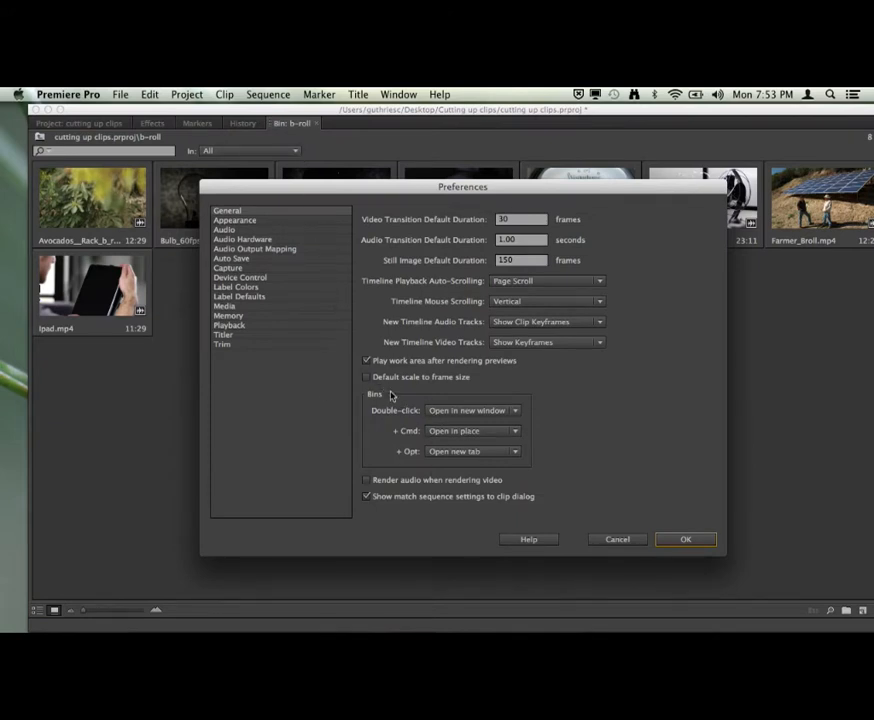
pyautogui.click(516, 414)
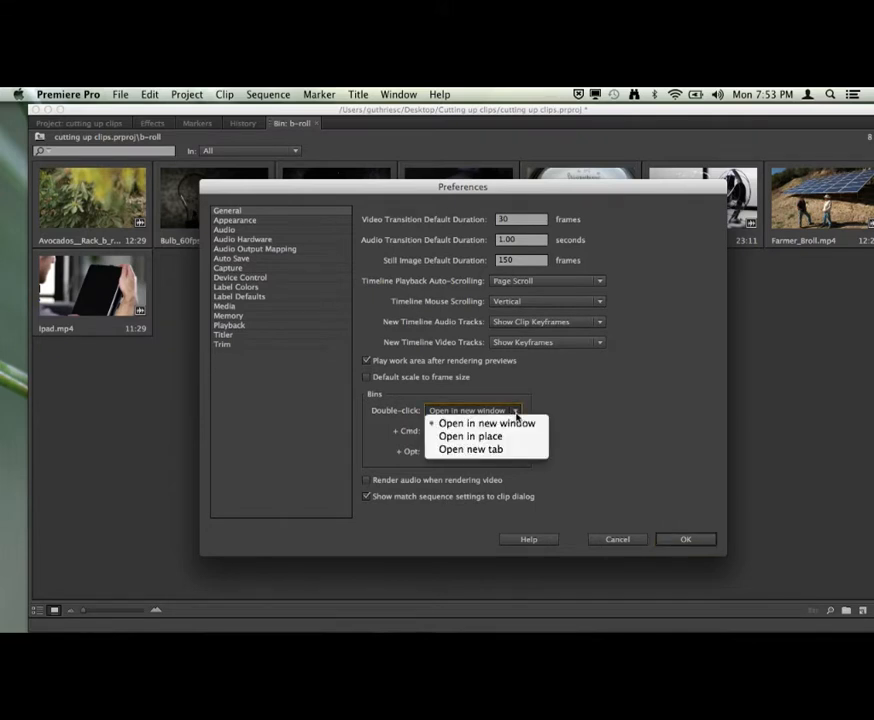
pyautogui.click(512, 455)
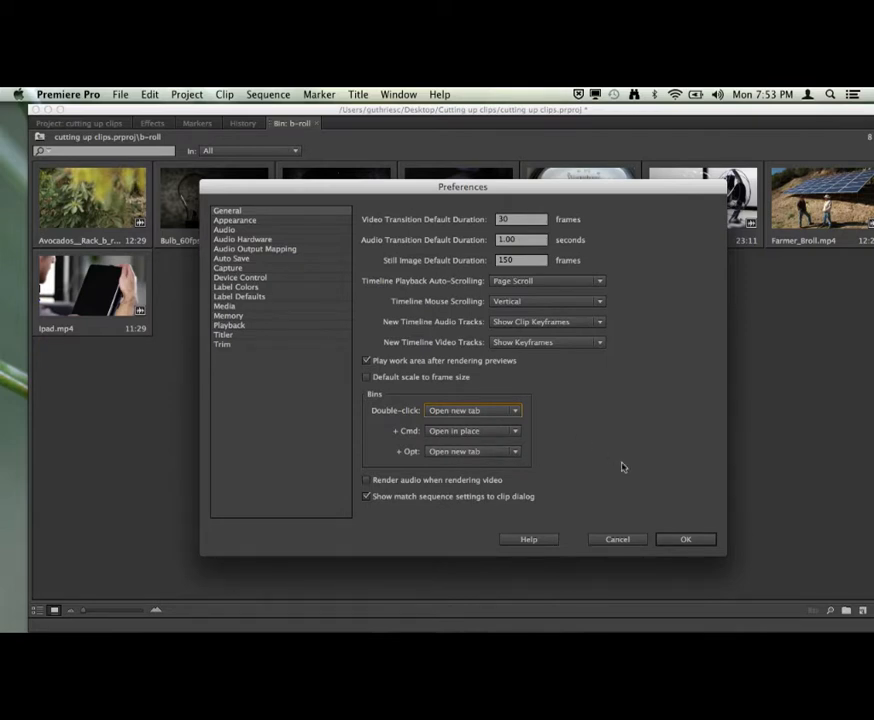
pyautogui.click(668, 545)
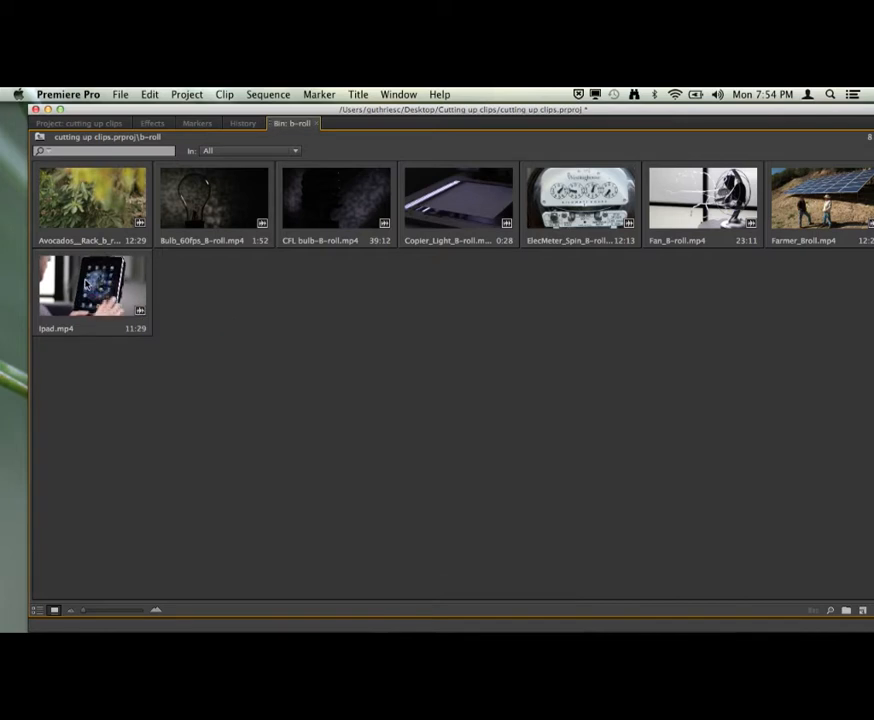
pyautogui.click(222, 208)
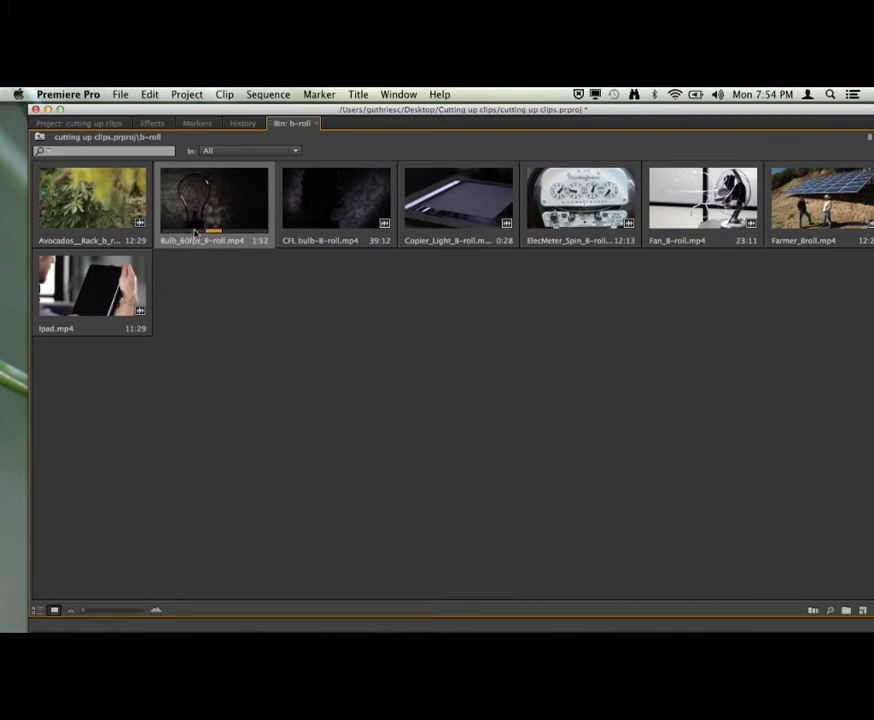
pyautogui.rightClick(197, 217)
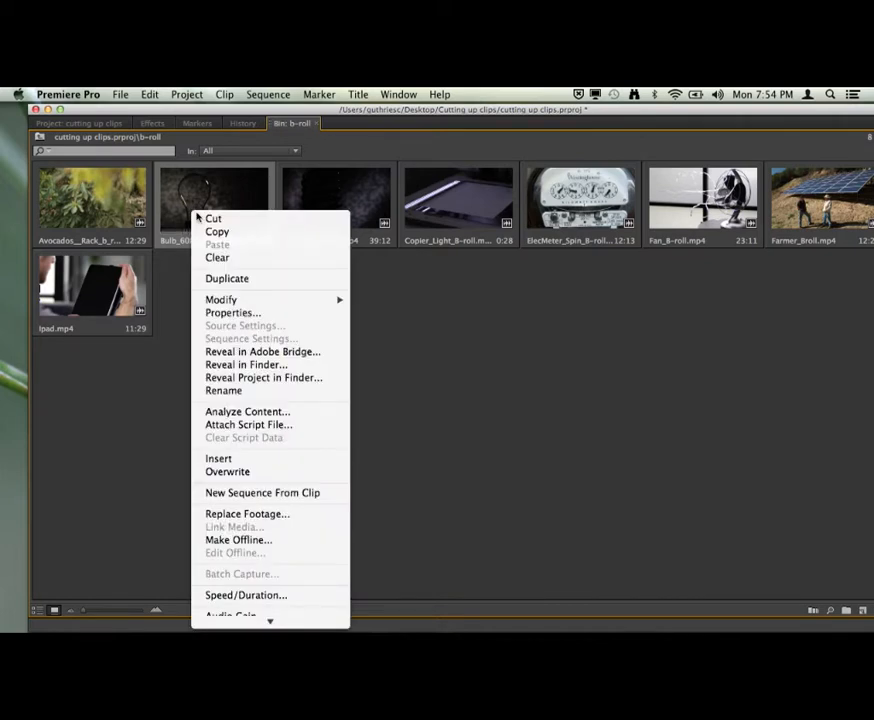
pyautogui.click(194, 209)
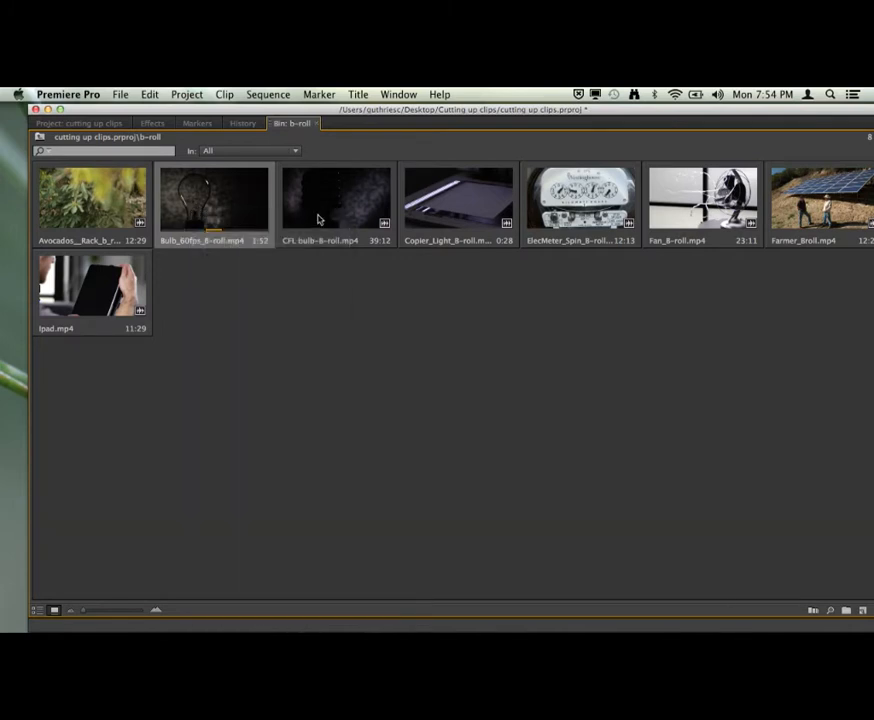
# Scrub the CFL bulb-B-roll.mp4 thumbnail and mark in and out points around a section lasting 13:26.
pyautogui.click(318, 219)
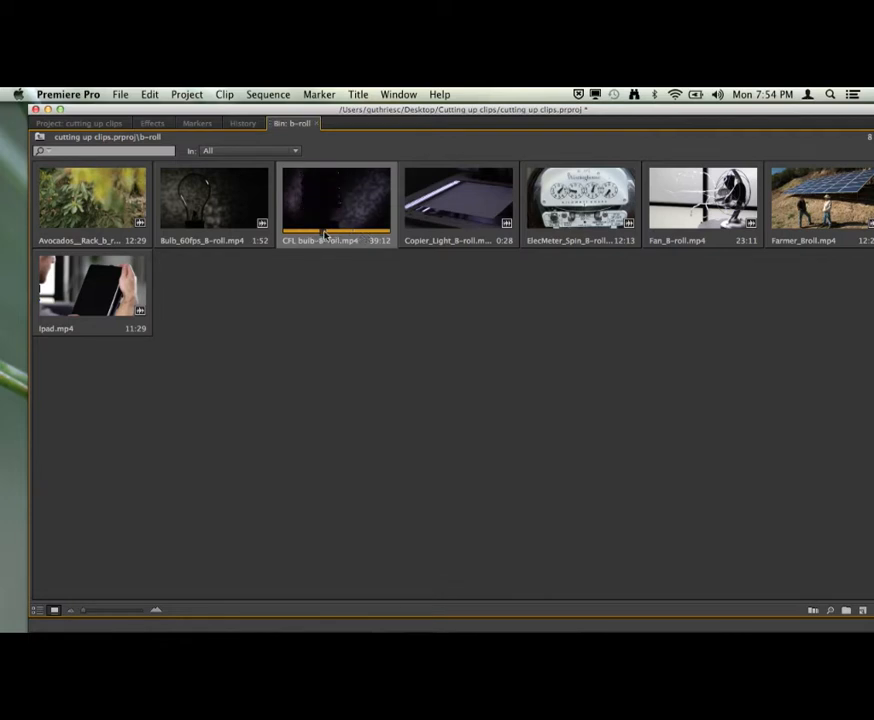
pyautogui.moveTo(324, 233); pyautogui.dragTo(302, 233)
pyautogui.press('i')
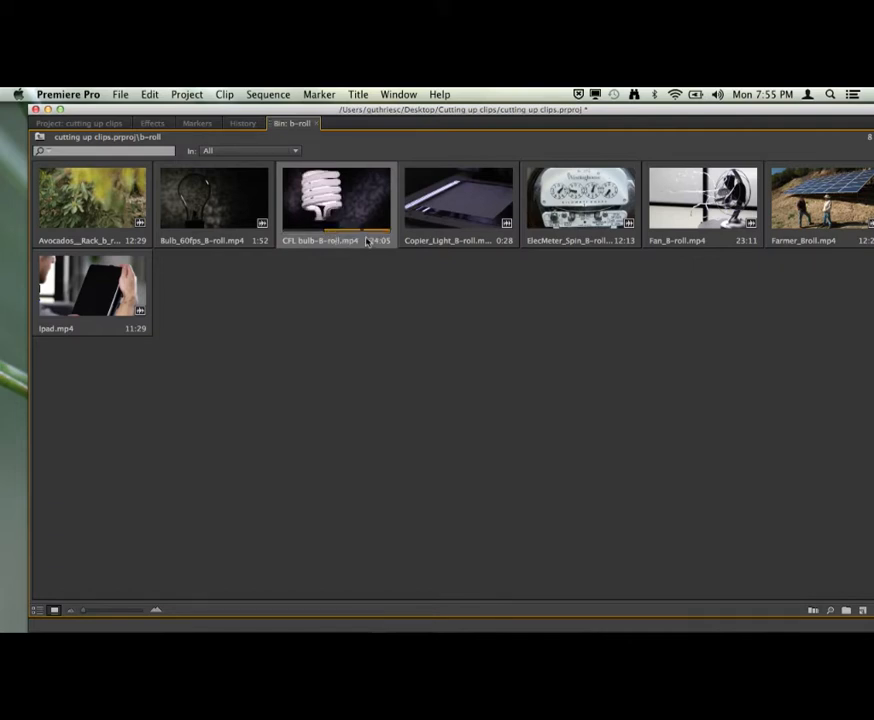
pyautogui.press('o')
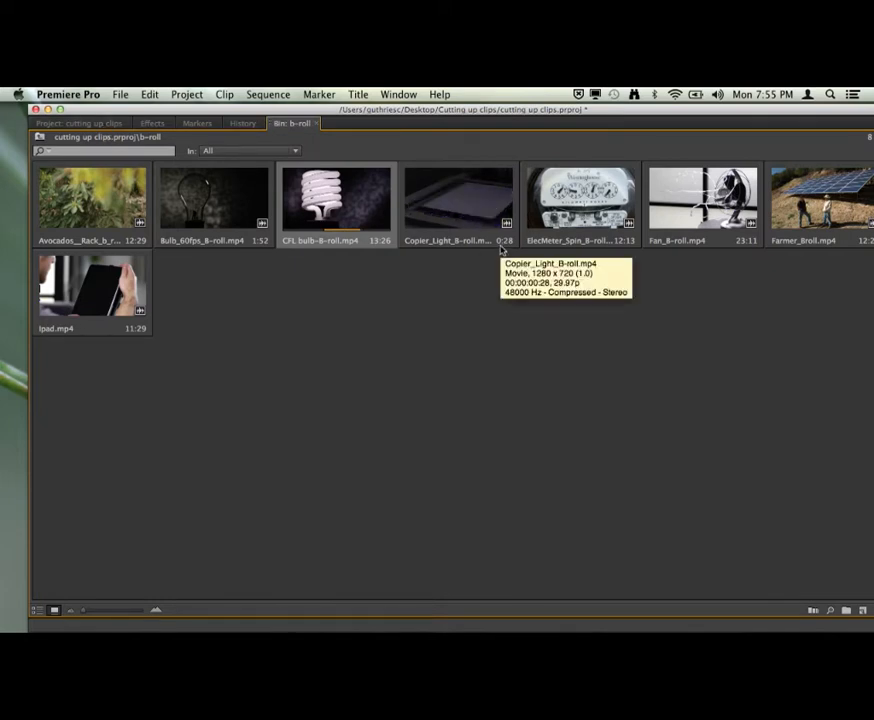
# Restore the full panel layout, open the CFL bulb clip in the Source monitor and move its playhead to 00:00:21:19.
pyautogui.press('`')
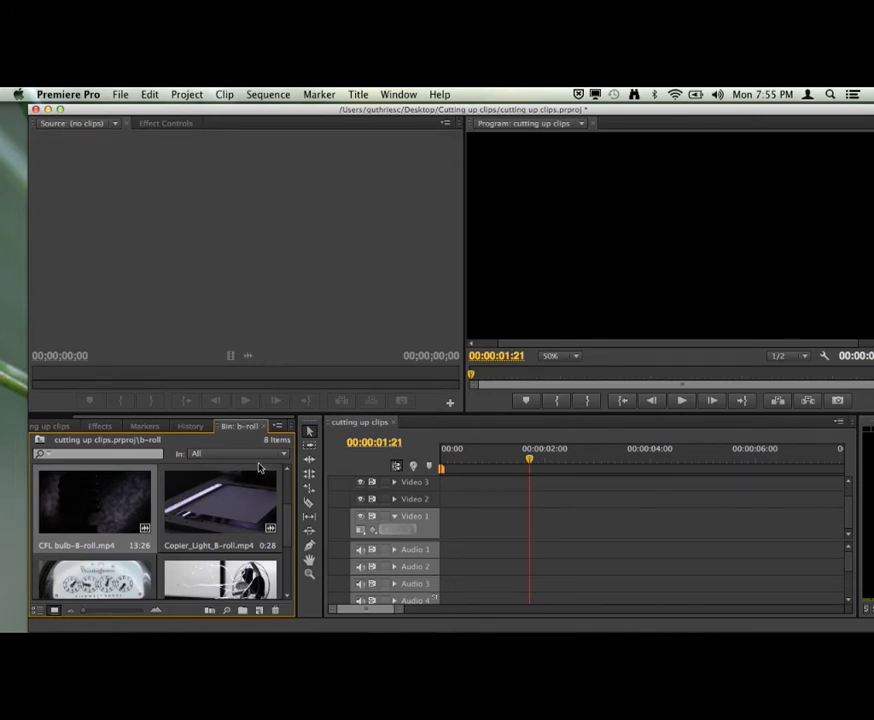
pyautogui.doubleClick(115, 503)
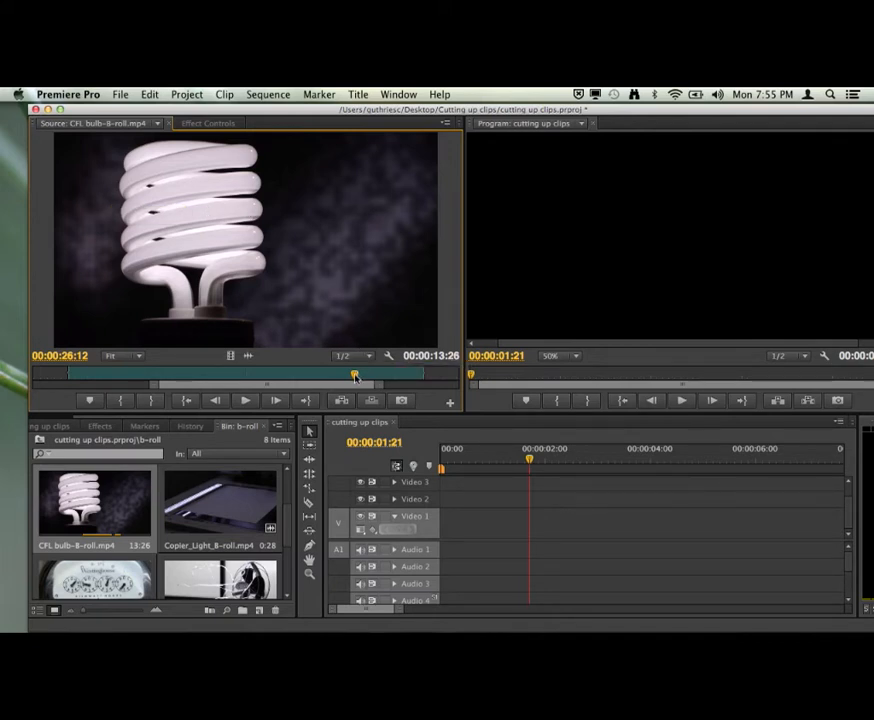
pyautogui.moveTo(355, 375); pyautogui.dragTo(232, 373)
# Tighten the CFL bulb clip to 7:26 by moving its out point earlier and marking a new in point at 00:00:17:21.
pyautogui.moveTo(425, 373); pyautogui.dragTo(333, 374)
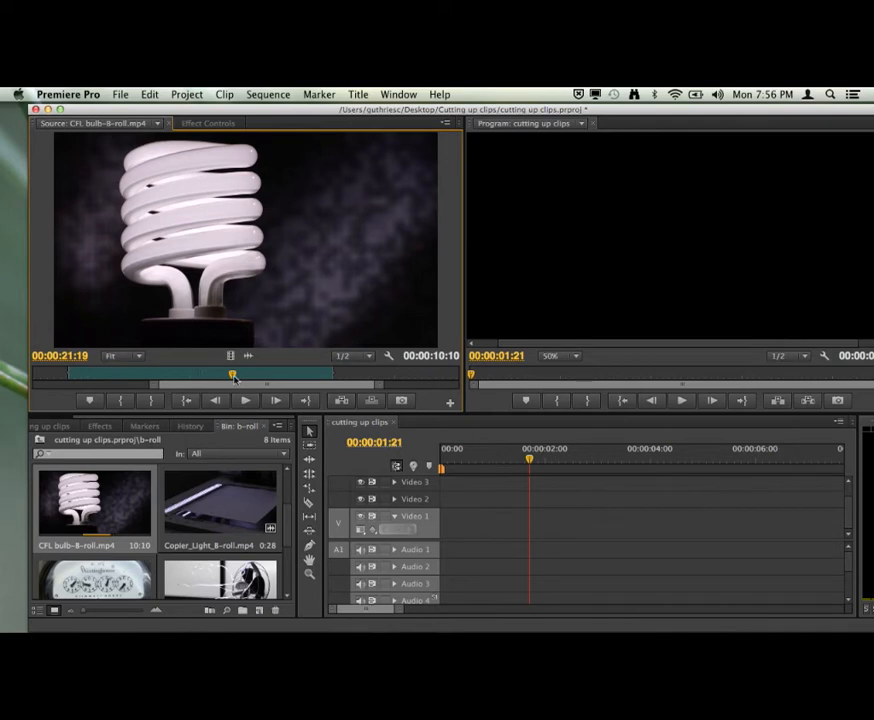
pyautogui.moveTo(233, 375); pyautogui.dragTo(131, 375)
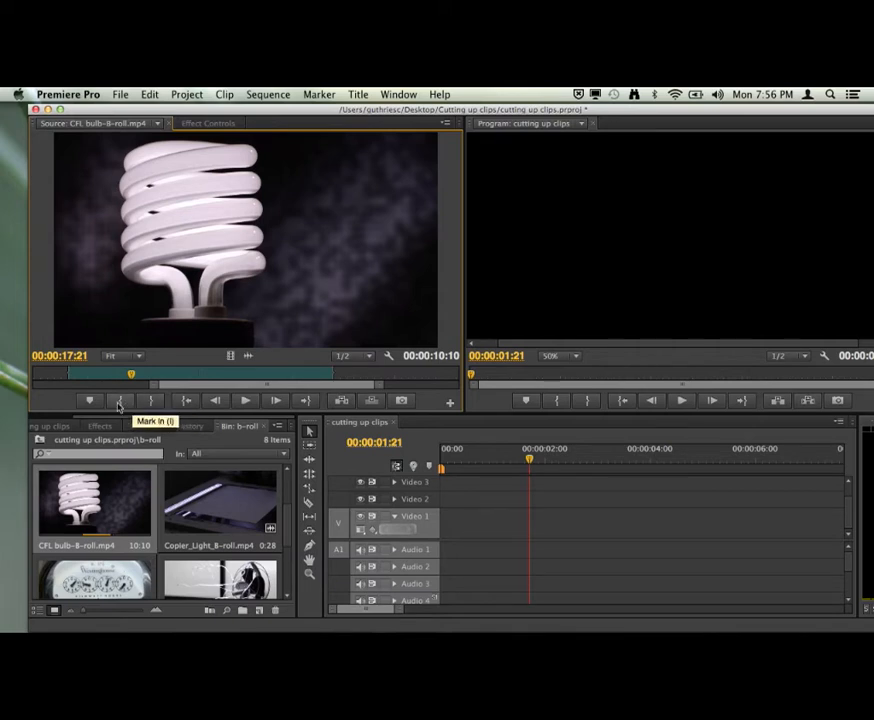
pyautogui.click(120, 403)
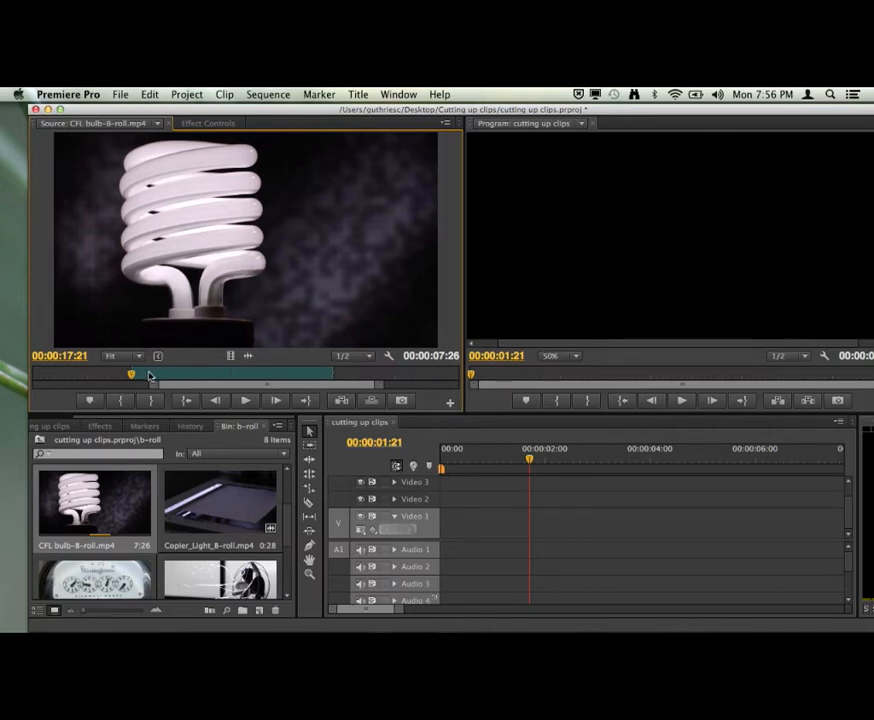
# Mark a new out point at 00:00:24:19 in the CFL bulb clip, shortening the selection to 6:29.
pyautogui.moveTo(150, 376); pyautogui.dragTo(310, 376)
pyautogui.click(153, 402)
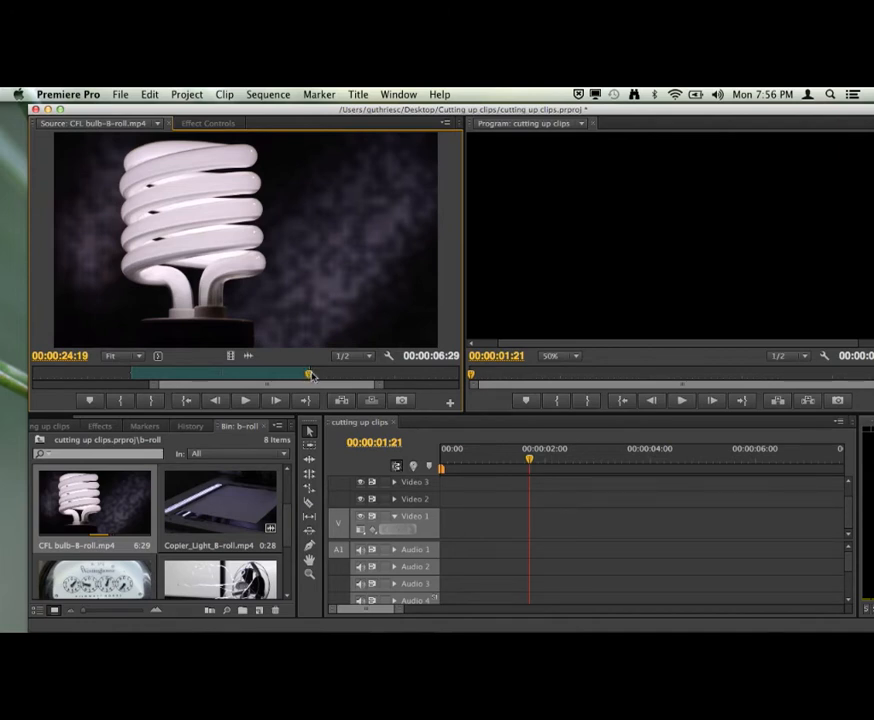
# Play the CFL bulb clip beyond its out point, stop, and step back frame by frame to 00:00:26:03.
pyautogui.click(245, 401)
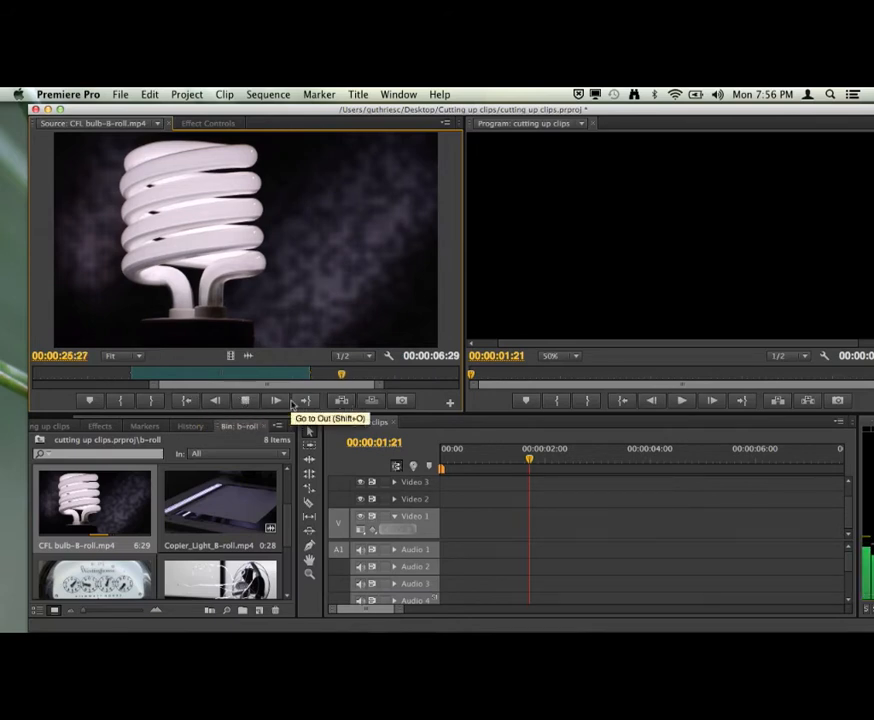
pyautogui.click(245, 401)
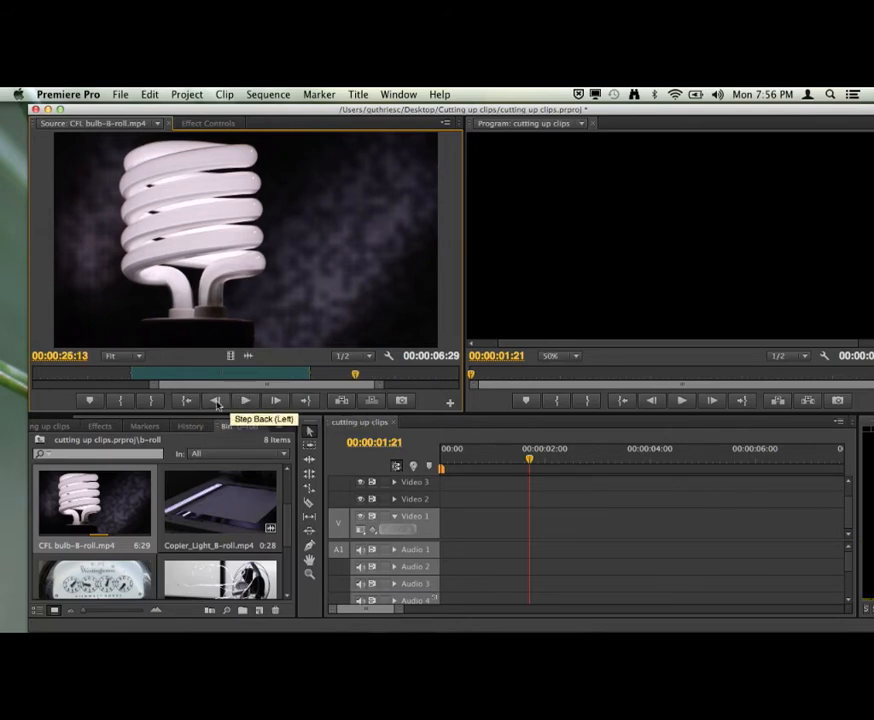
pyautogui.click(217, 402)
pyautogui.click(217, 402)
pyautogui.click(217, 402)
pyautogui.click(217, 402)
pyautogui.click(217, 402)
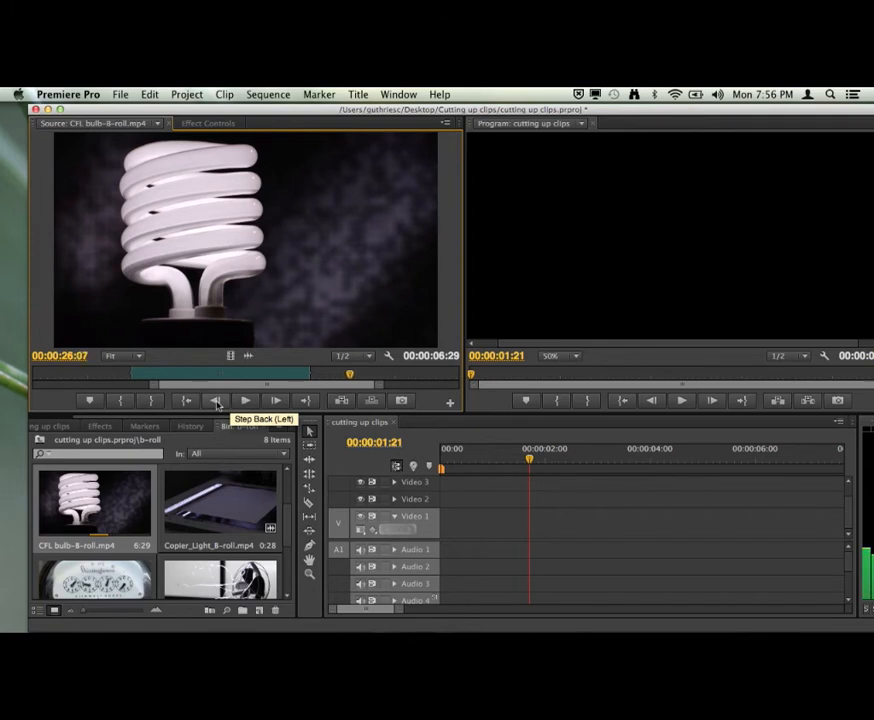
pyautogui.click(217, 402)
pyautogui.click(217, 402)
pyautogui.click(217, 402)
pyautogui.click(217, 402)
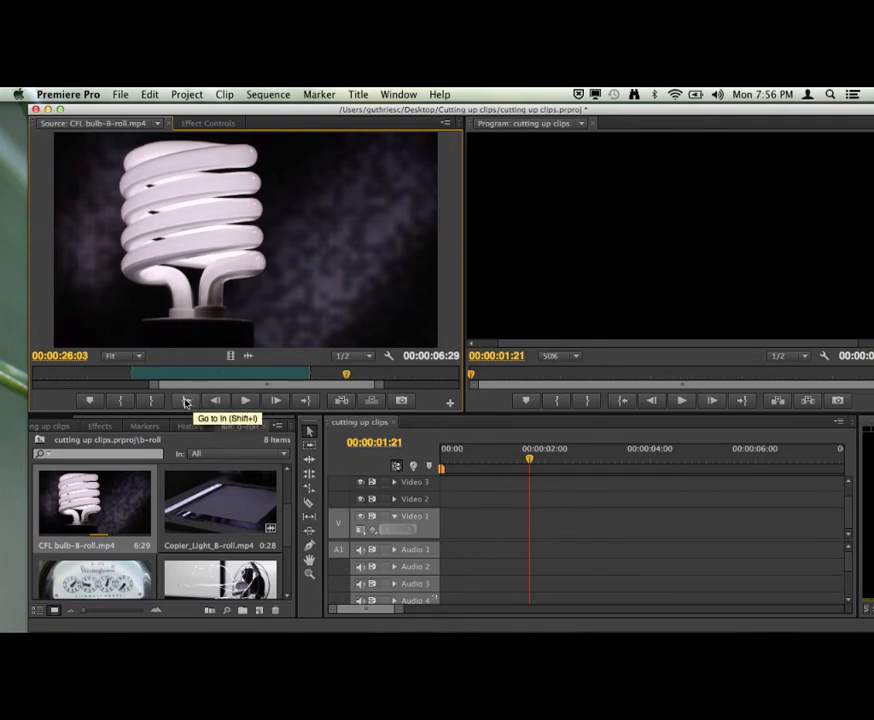
# Go to the clip's in point, play briefly, then jump to the out point and back to the in point.
pyautogui.click(185, 402)
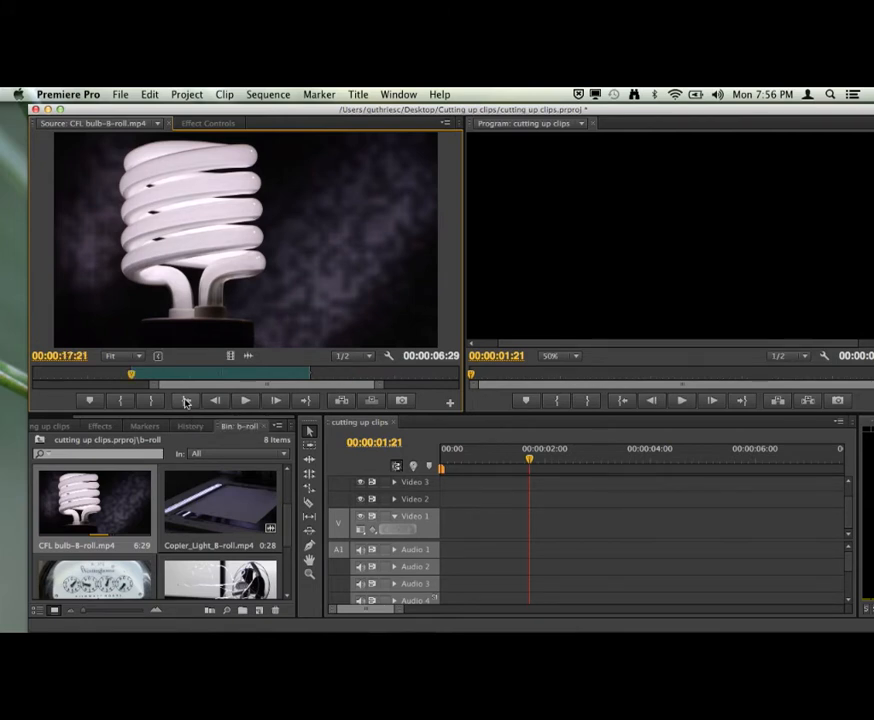
pyautogui.click(251, 405)
pyautogui.click(251, 405)
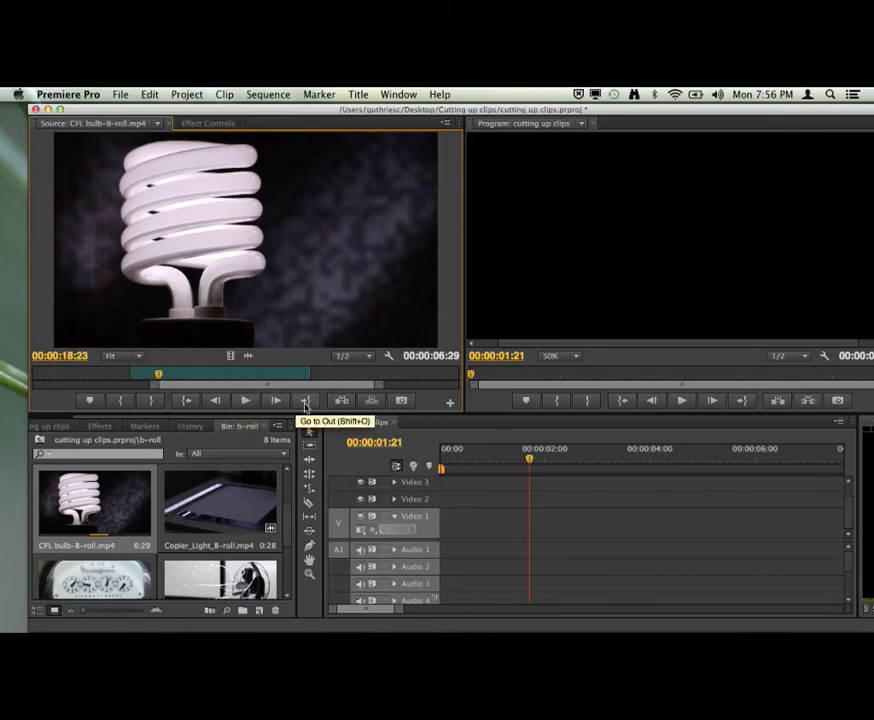
pyautogui.click(305, 402)
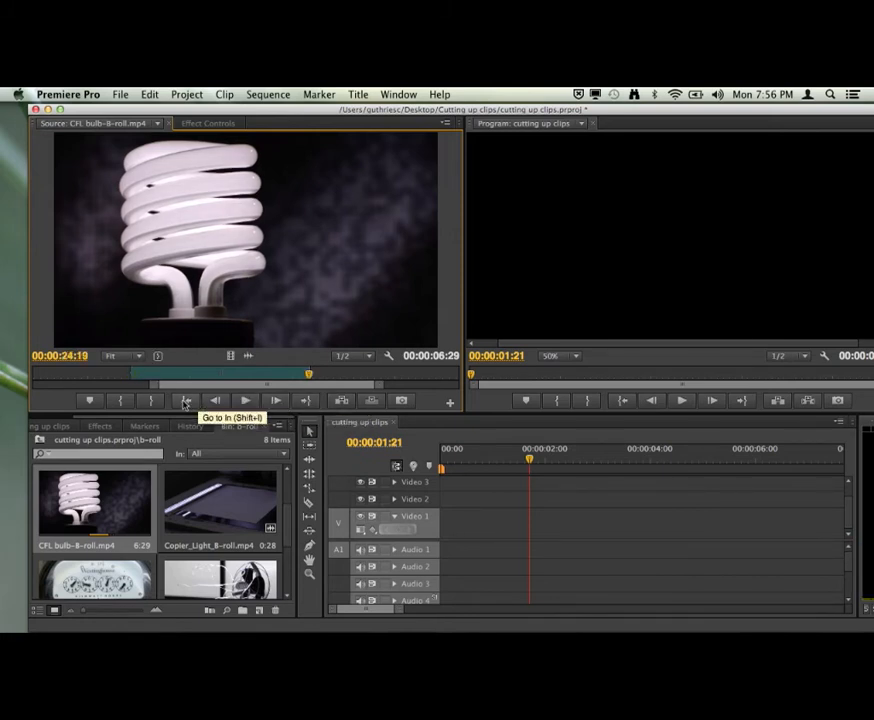
pyautogui.click(185, 401)
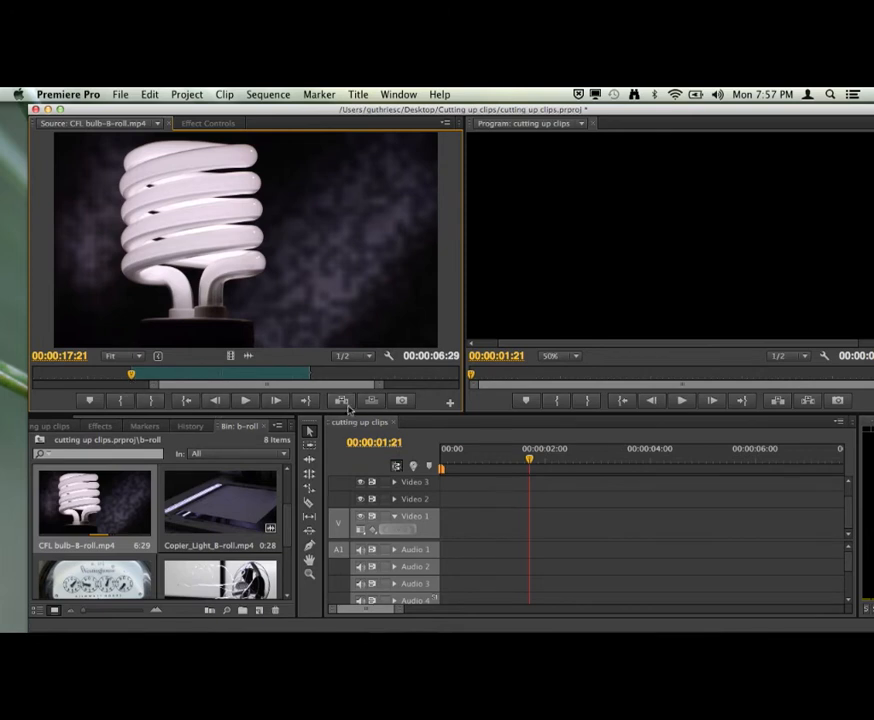
# Hide the transport controls in the Source monitor.
pyautogui.click(389, 356)
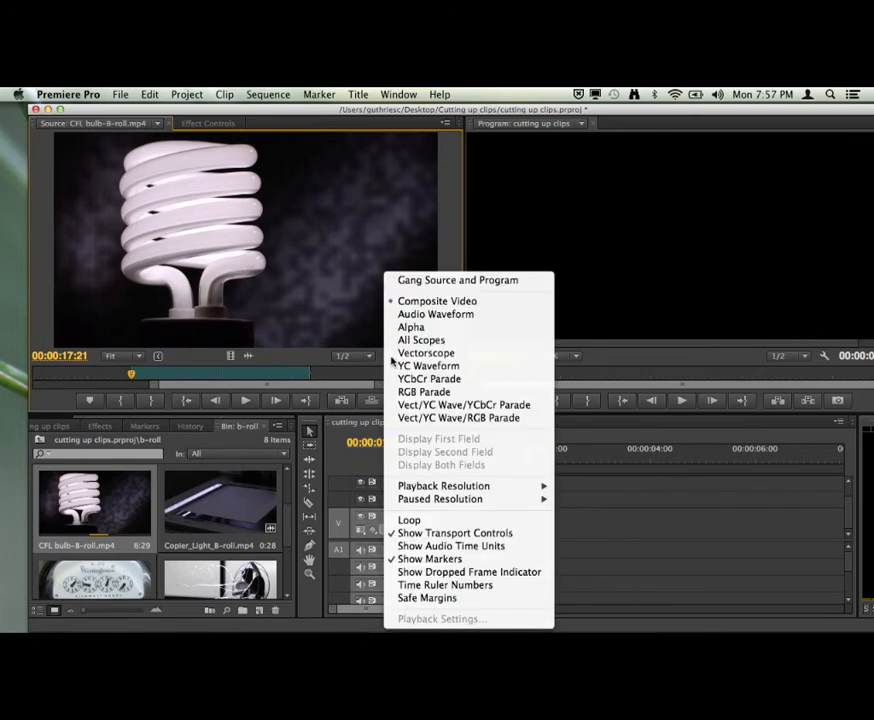
pyautogui.click(524, 539)
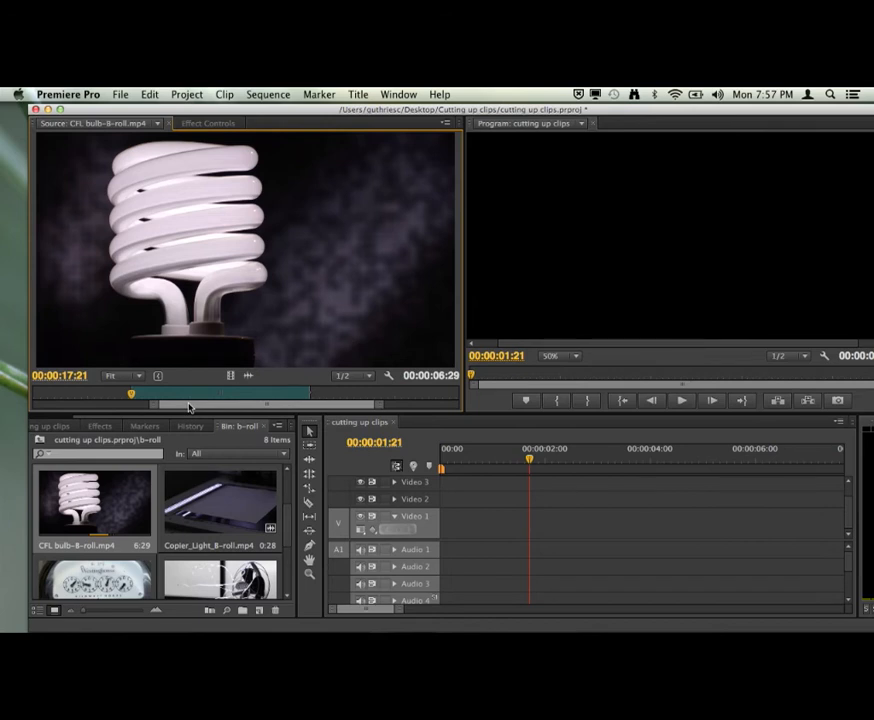
# Shuttle the CFL bulb clip alternately forward and in reverse within its marked section.
pyautogui.press('space')
pyautogui.press('j')
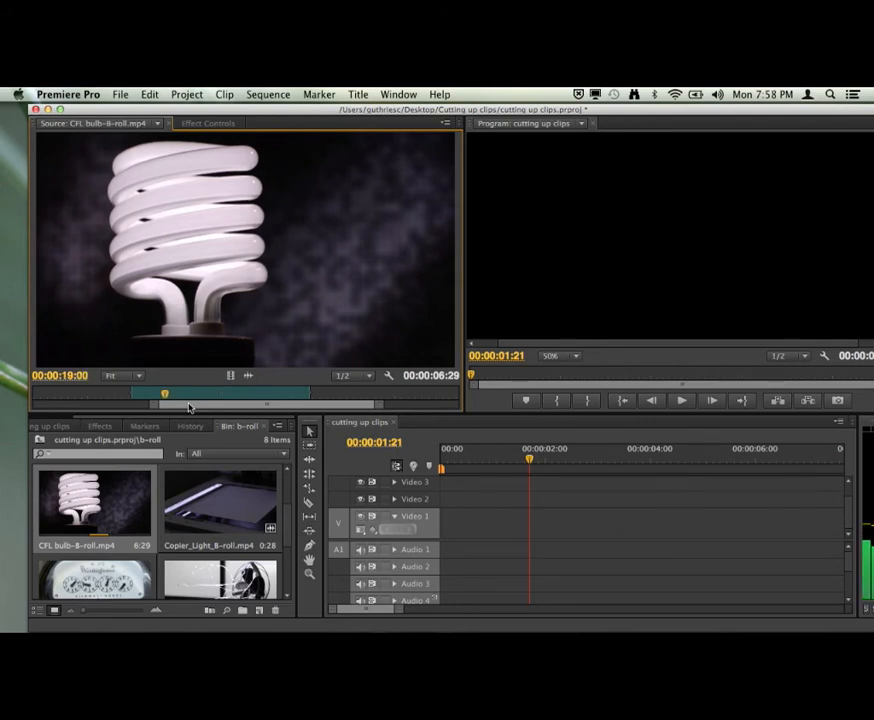
pyautogui.press('l')
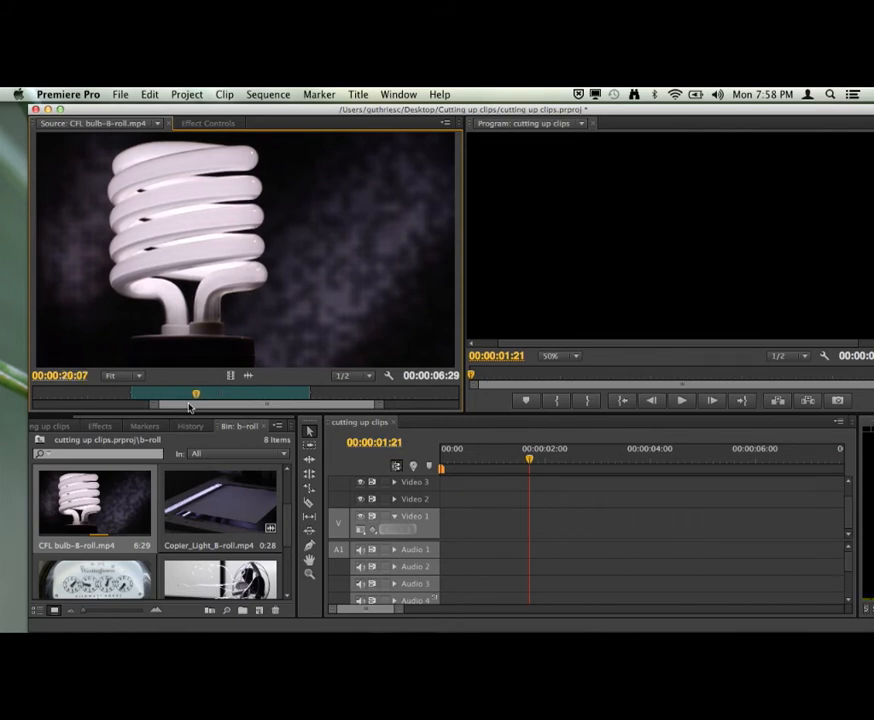
pyautogui.press('j')
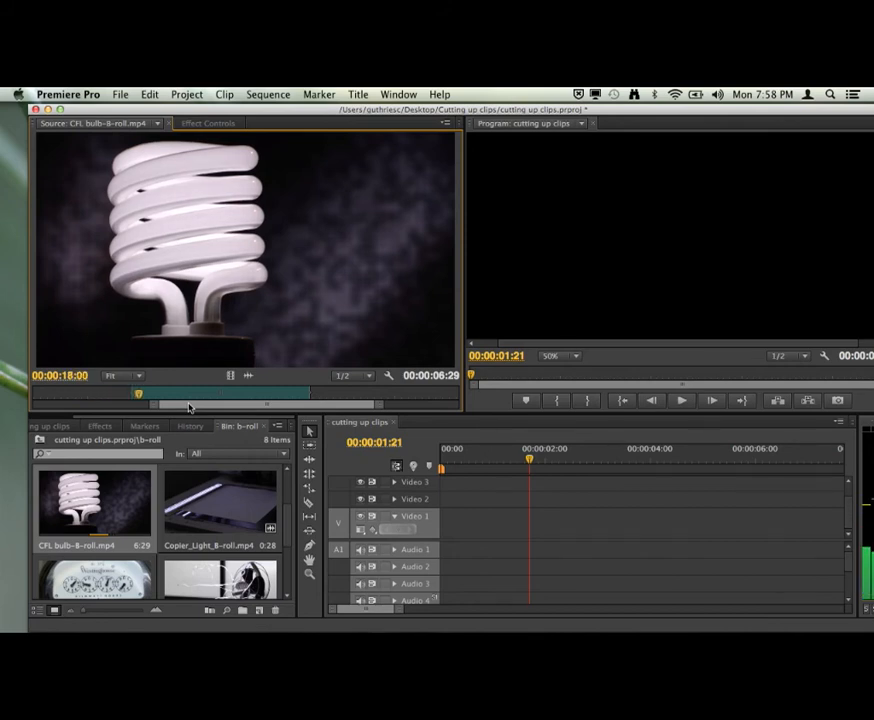
pyautogui.press('l')
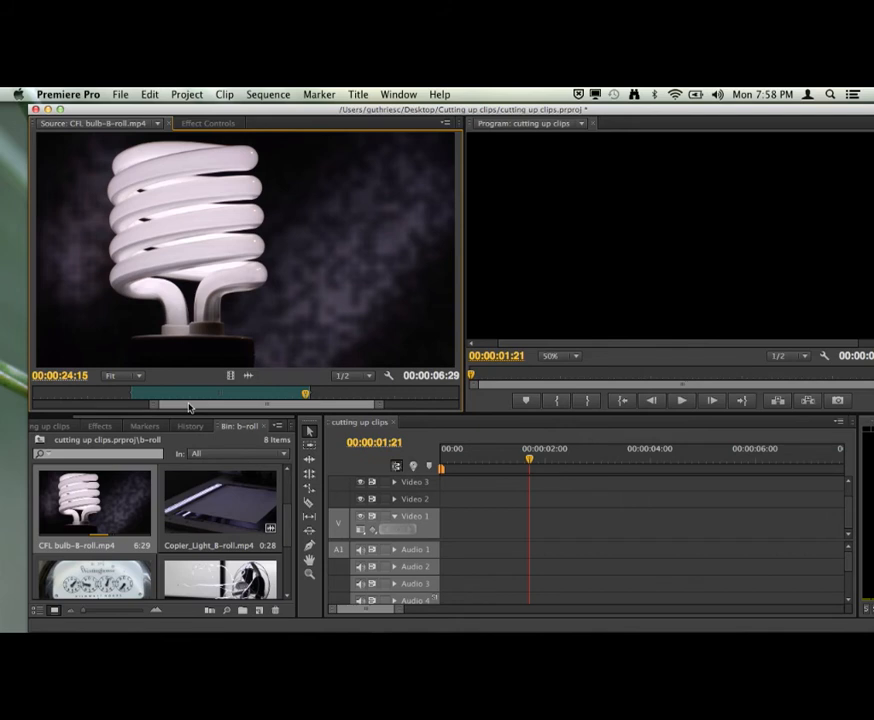
pyautogui.press('j')
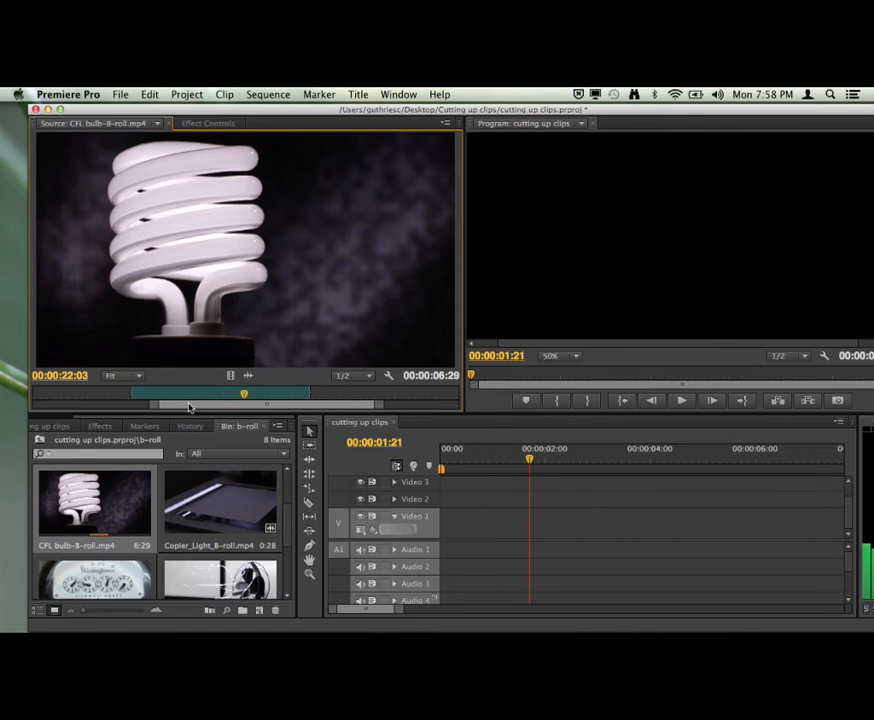
# Step the CFL bulb clip a few frames back and then forward to 00:00:22:08.
pyautogui.press('Left')
pyautogui.press('Left')
pyautogui.press('Left')
pyautogui.press('Left')
pyautogui.press('Left')
pyautogui.press('Right')
pyautogui.press('Right')
pyautogui.press('Right')
pyautogui.press('Right')
pyautogui.press('Right')
pyautogui.press('Right')
pyautogui.press('Right')
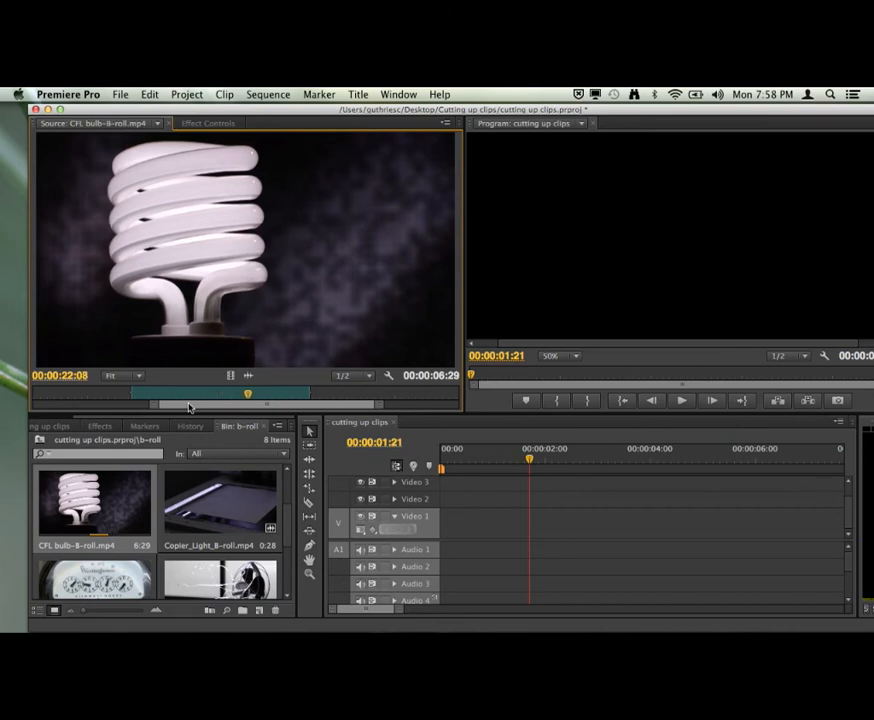
# Shuttle and frame-step the CFL bulb clip to 00:00:22:20 and mark the out point there, cutting the selection to 5:00.
pyautogui.press('j')
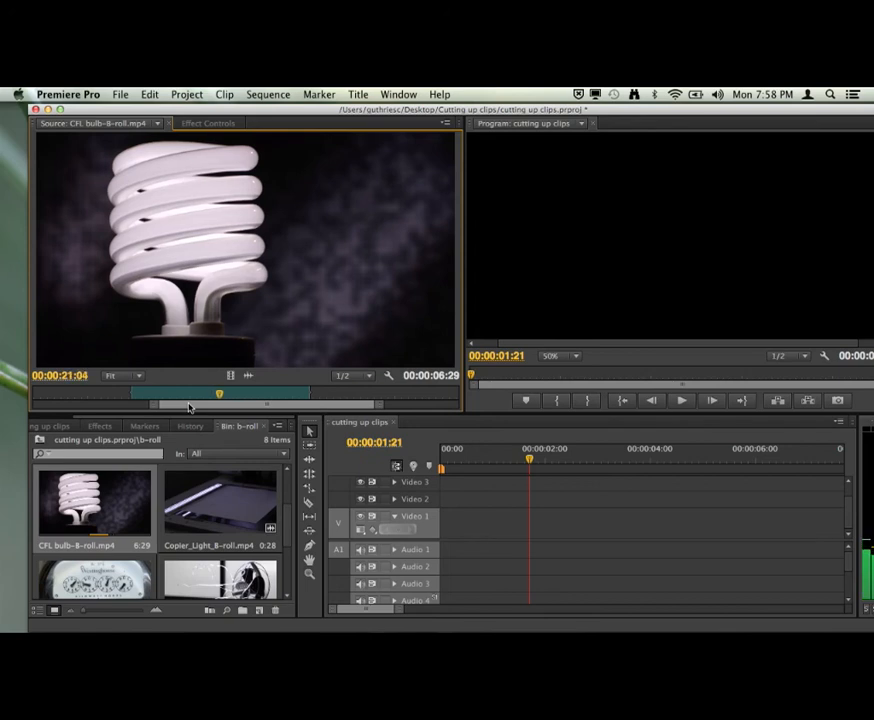
pyautogui.press('k')
pyautogui.press('l')
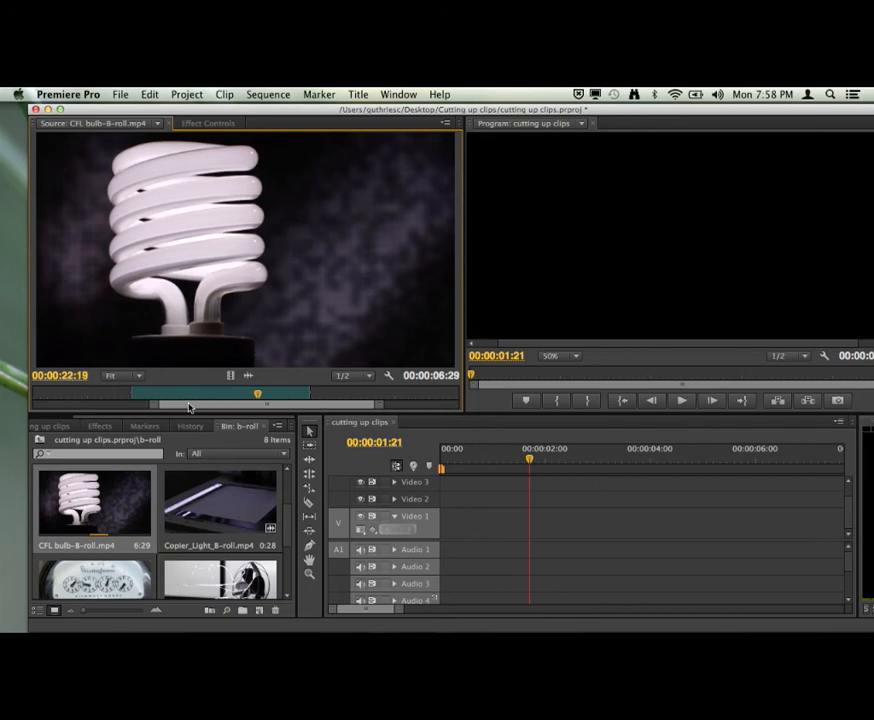
pyautogui.press('j')
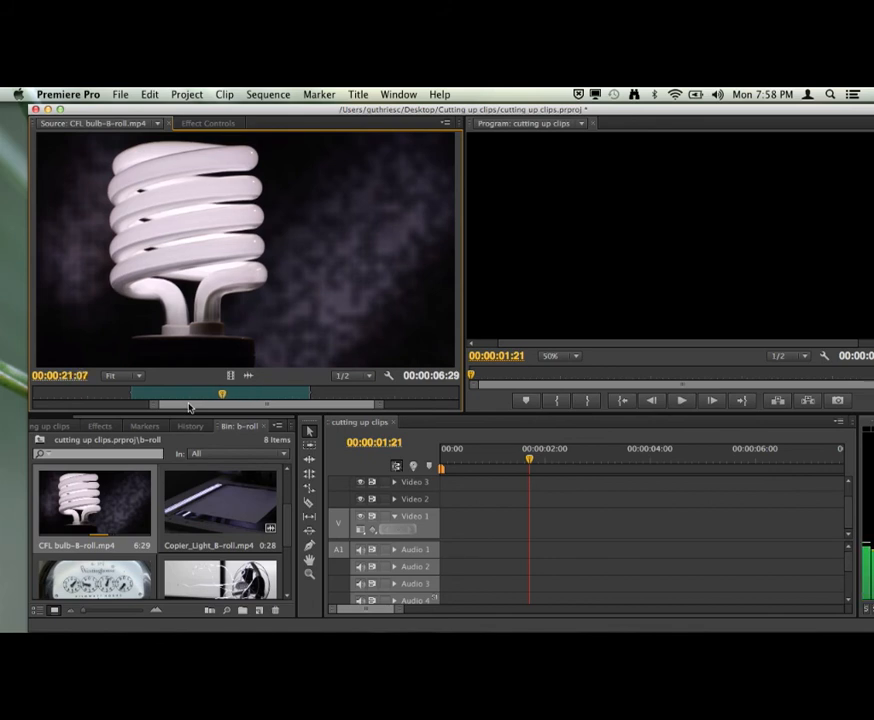
pyautogui.press('l')
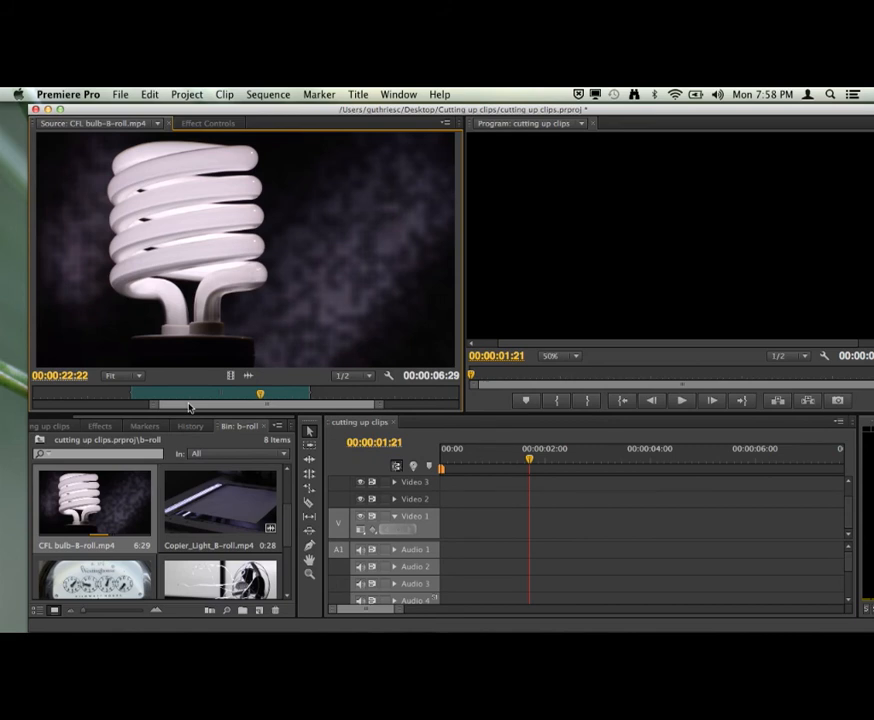
pyautogui.press('Right')
pyautogui.press('Right')
pyautogui.press('Right')
pyautogui.press('Left')
pyautogui.press('Left')
pyautogui.press('Left')
pyautogui.press('Left')
pyautogui.press('Left')
pyautogui.press('o')
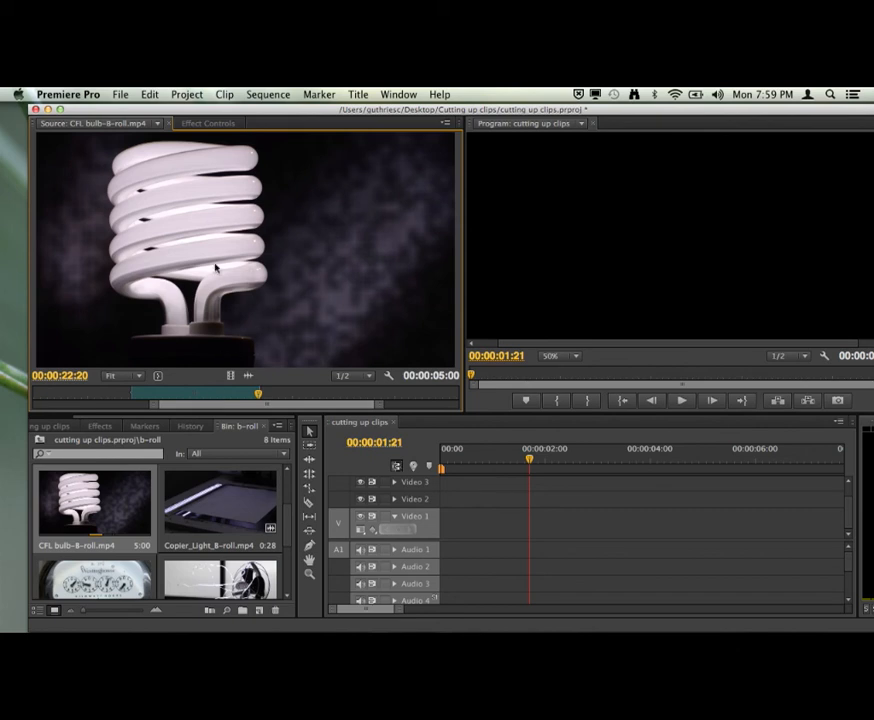
# Add the trimmed CFL bulb clip with its audio to Video 1 near the sequence start and move the playhead to 00:00:03:15.
pyautogui.moveTo(220, 266); pyautogui.dragTo(472, 520)
pyautogui.moveTo(517, 458); pyautogui.dragTo(624, 466)
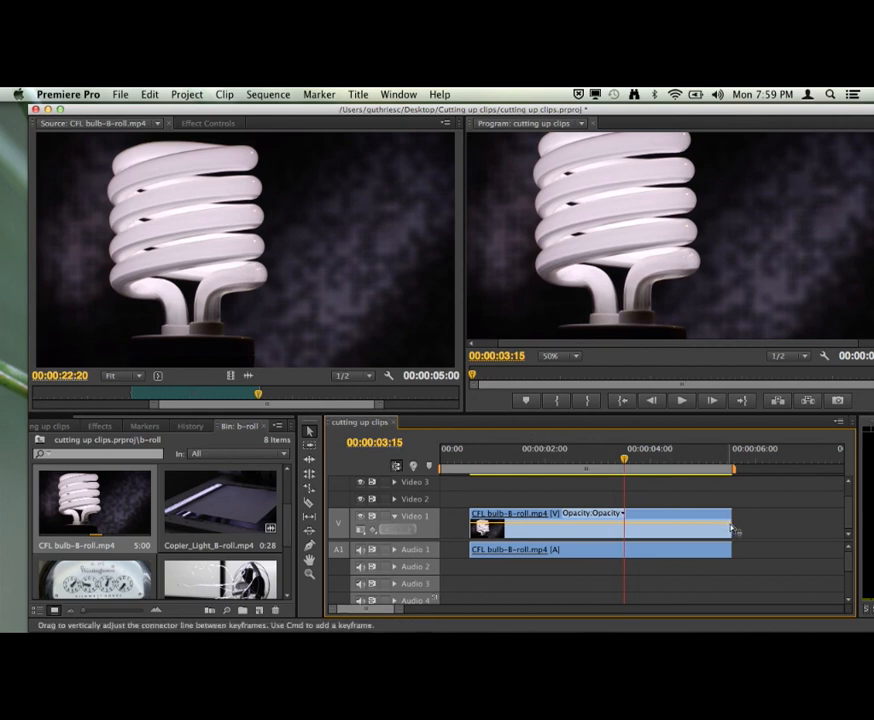
# Trim the end of the CFL bulb clip in the sequence with the Selection tool, snapping it to the playhead at 00:00:02:16.
pyautogui.click(311, 432)
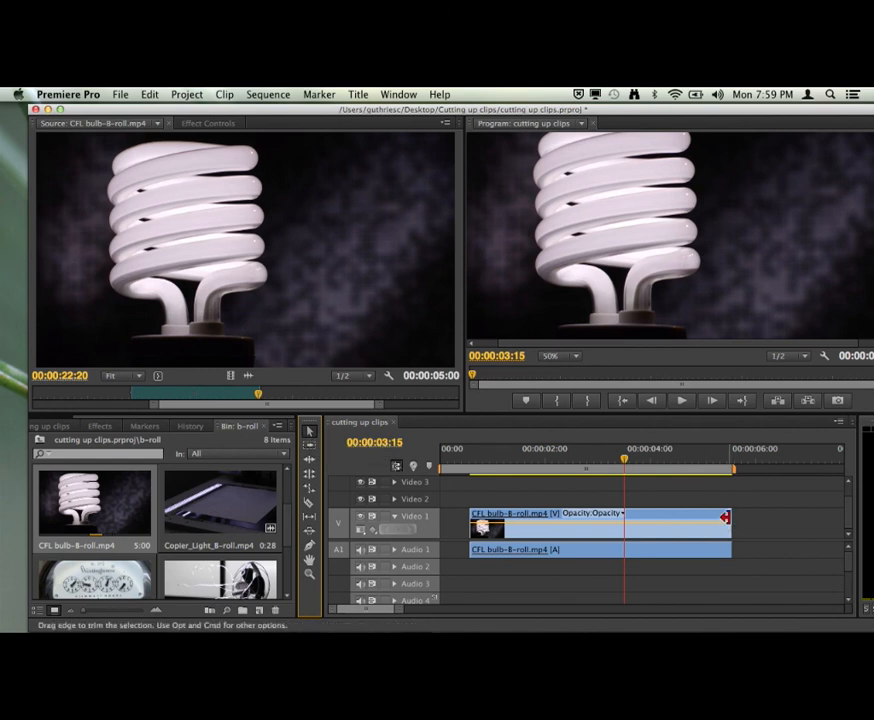
pyautogui.moveTo(725, 517); pyautogui.dragTo(632, 515)
pyautogui.moveTo(626, 463); pyautogui.dragTo(573, 463)
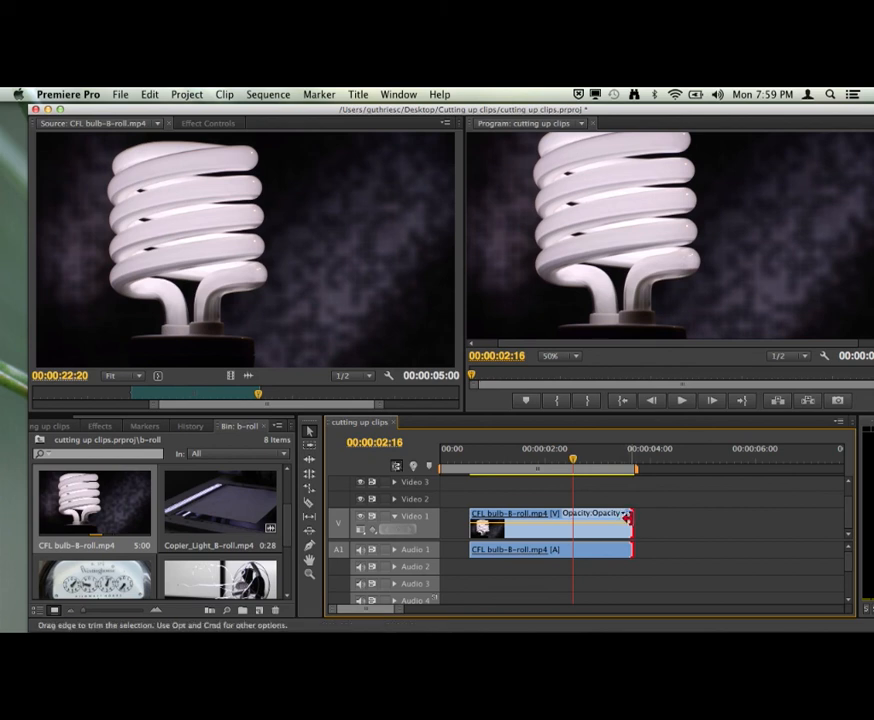
pyautogui.moveTo(624, 515); pyautogui.dragTo(592, 515)
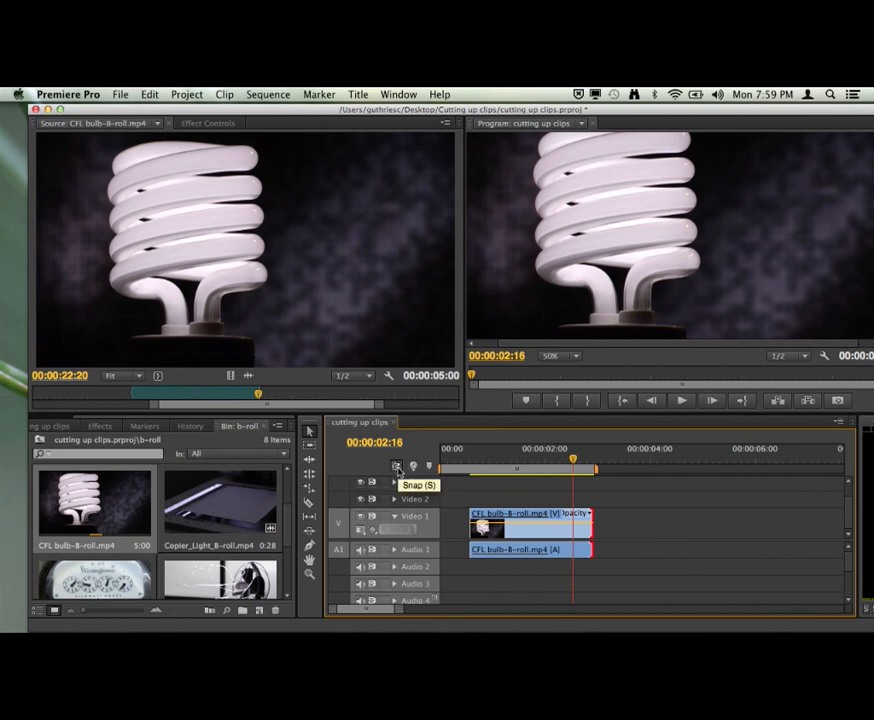
pyautogui.click(397, 467)
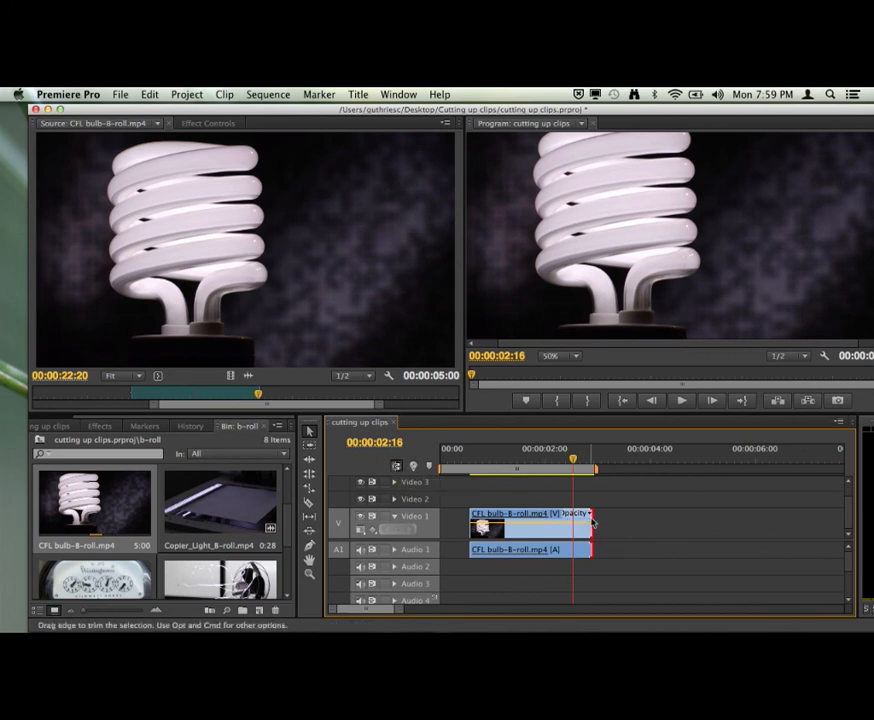
pyautogui.moveTo(592, 519); pyautogui.dragTo(573, 517)
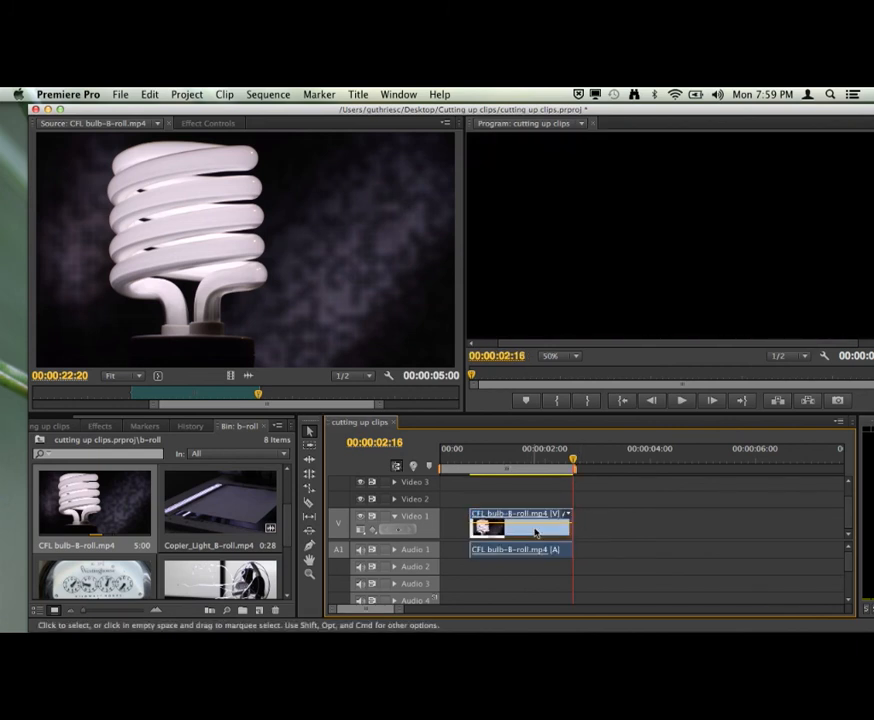
# Delete the trimmed clip from the sequence and place only the video of the 5:00 source selection on Video 1.
pyautogui.press('Delete')
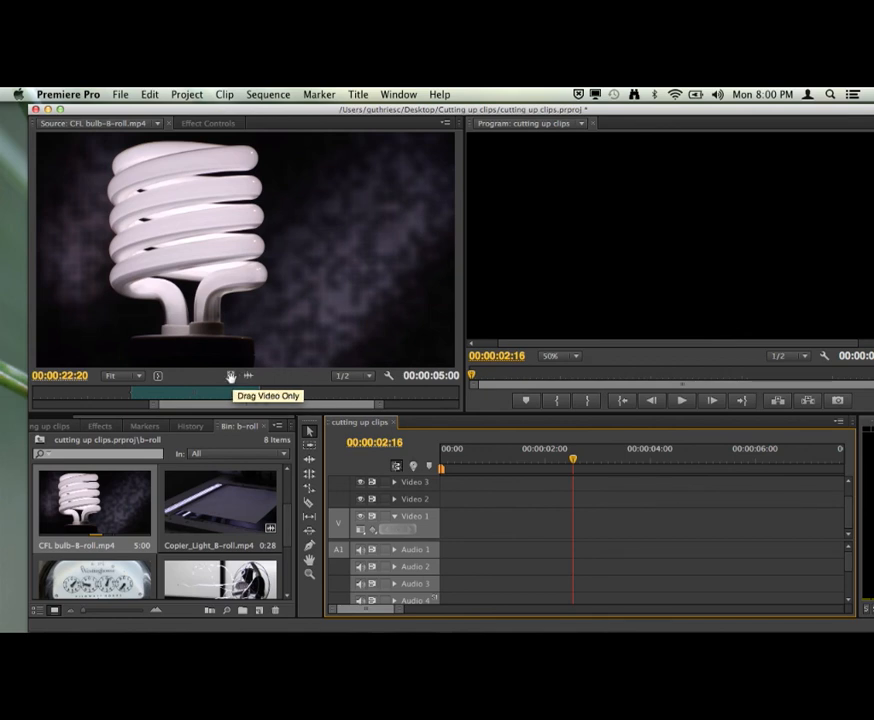
pyautogui.moveTo(229, 375); pyautogui.dragTo(492, 530)
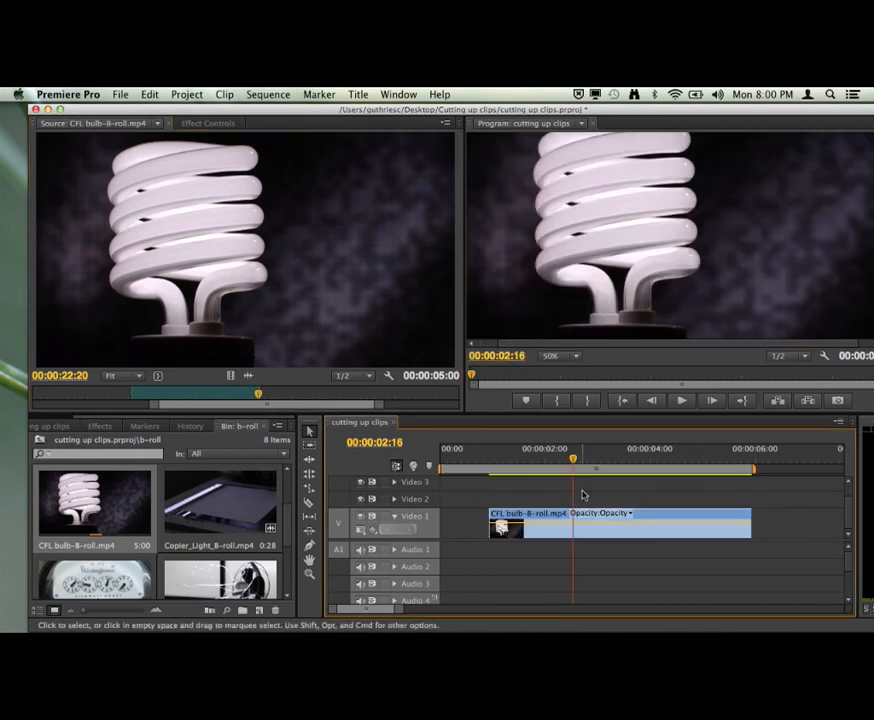
pyautogui.moveTo(571, 461); pyautogui.dragTo(581, 460)
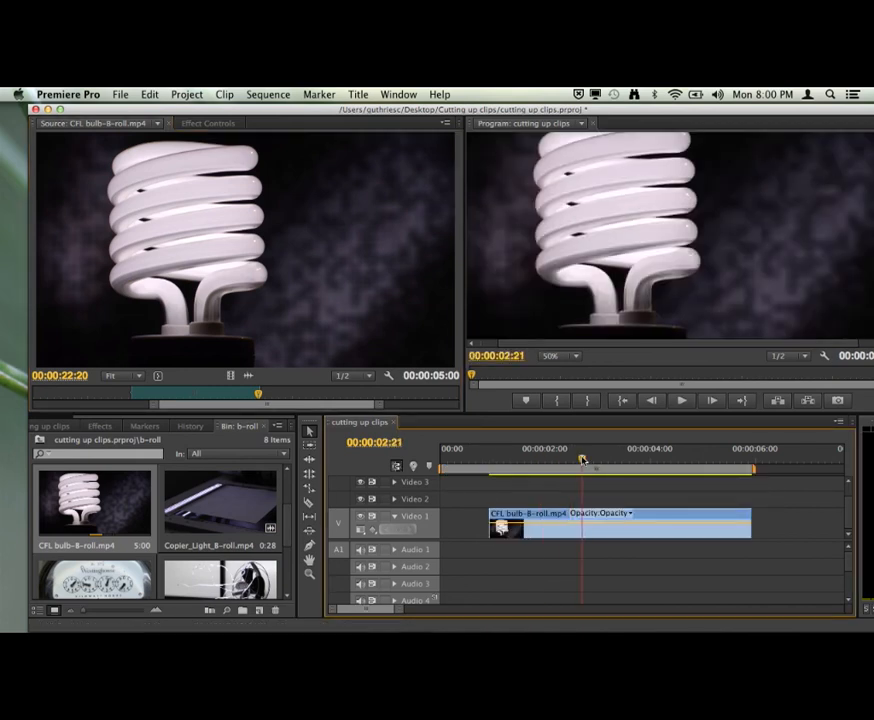
pyautogui.click(618, 514)
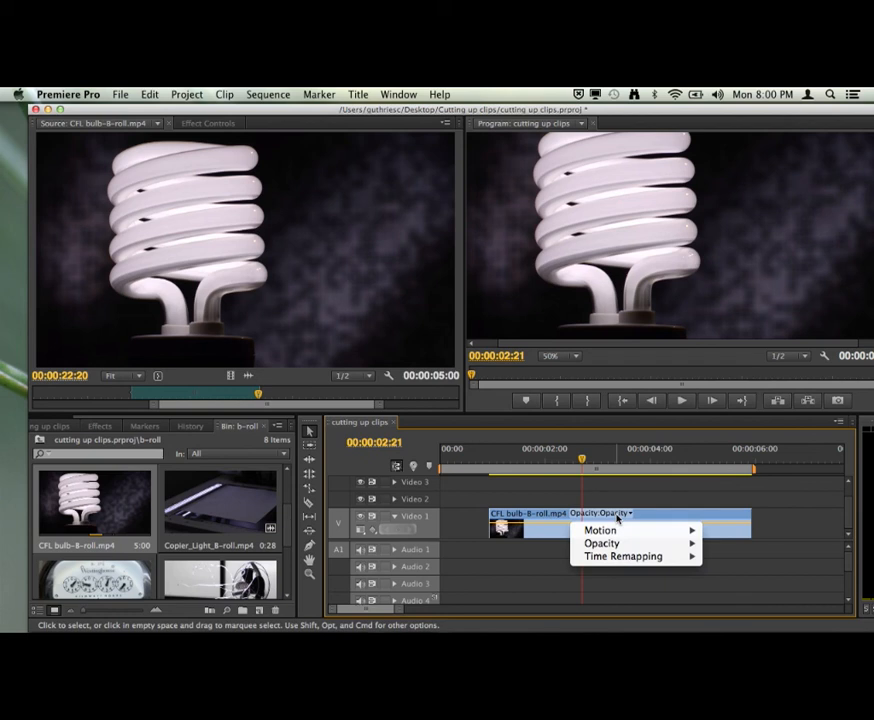
pyautogui.click(619, 513)
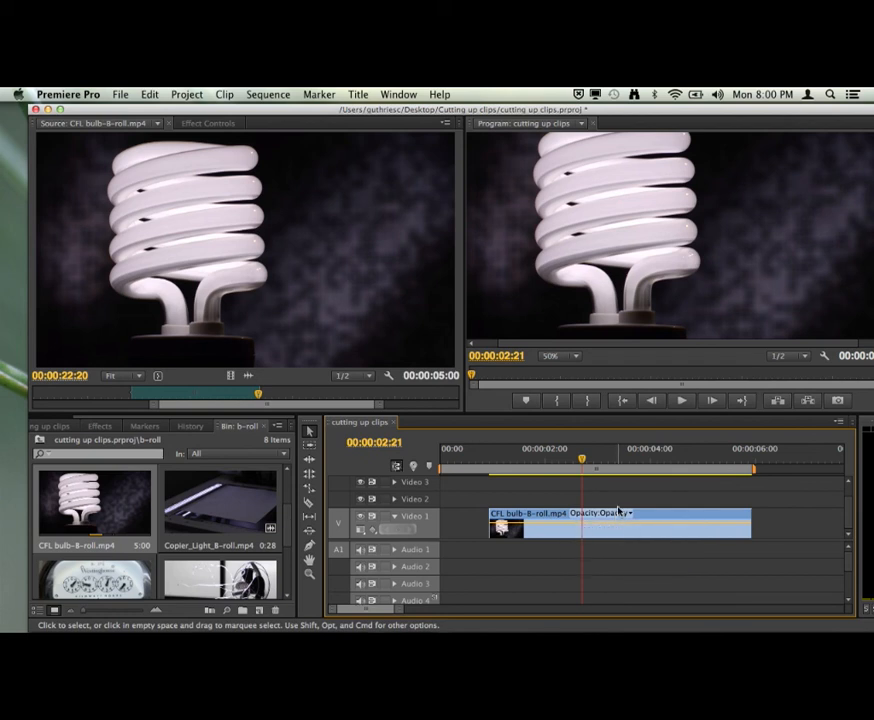
pyautogui.click(626, 515)
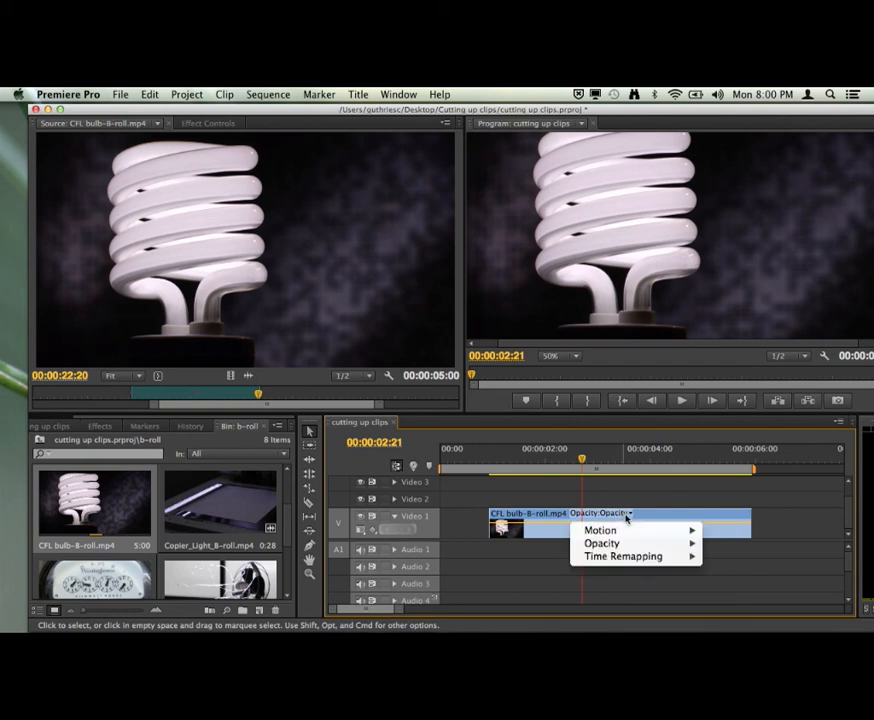
pyautogui.click(752, 516)
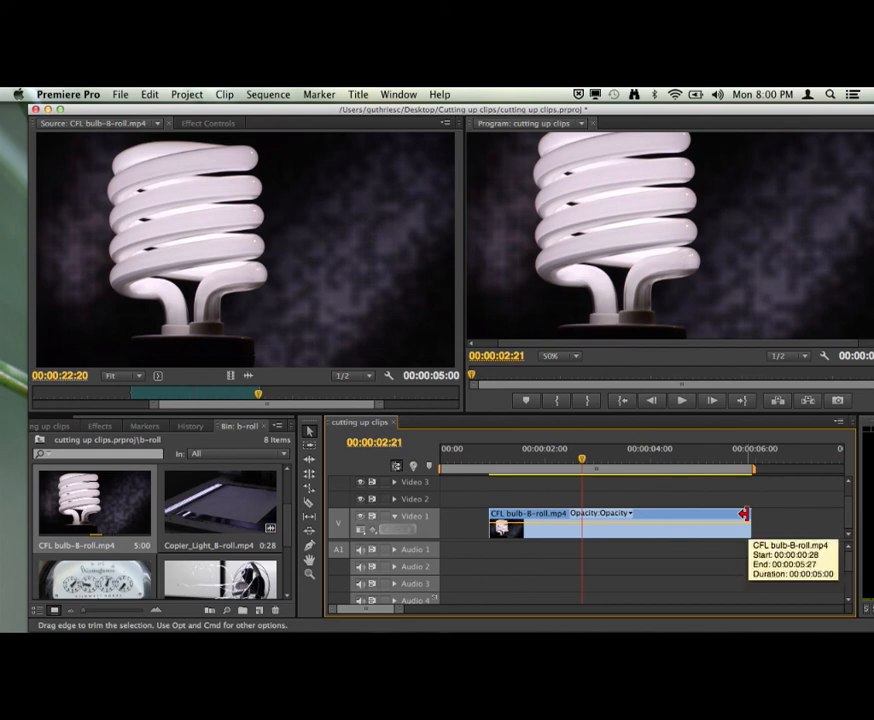
# Delete the video-only CFL bulb clip from Video 1.
pyautogui.click(541, 515)
pyautogui.press('Delete')
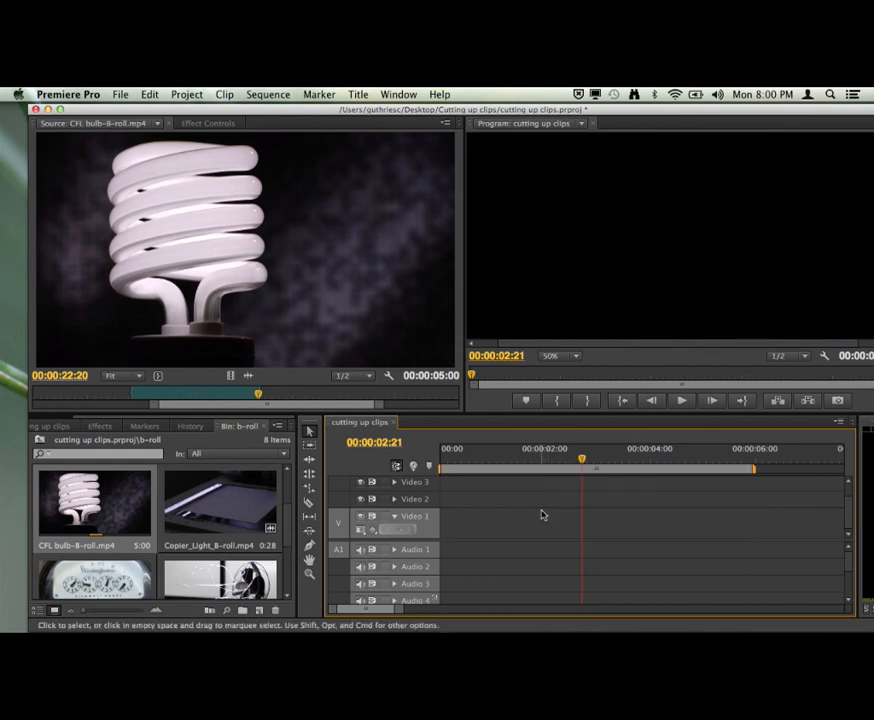